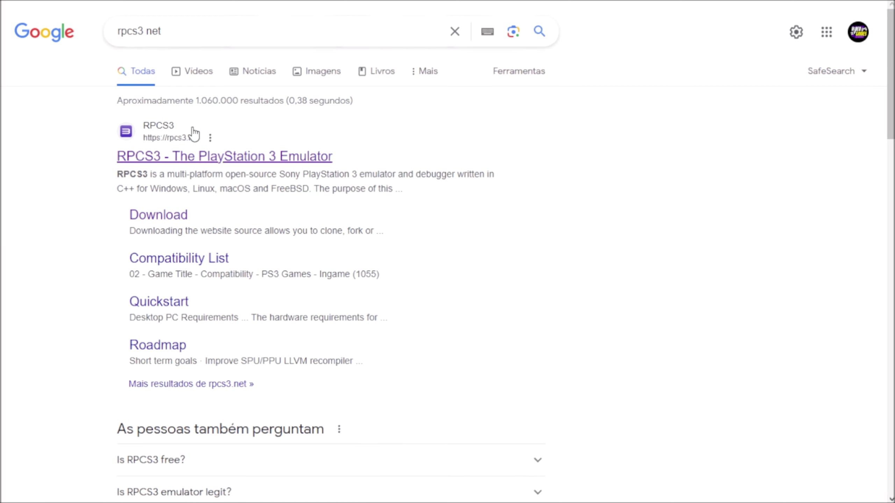
# Open the official RPCS3 site from the search results and download the latest emulator build for Windows.
pyautogui.click(242, 158)
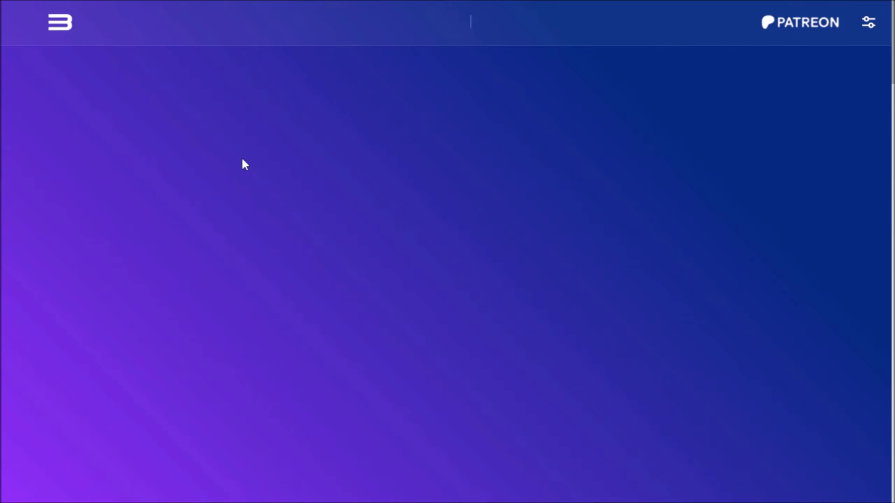
pyautogui.click(282, 23)
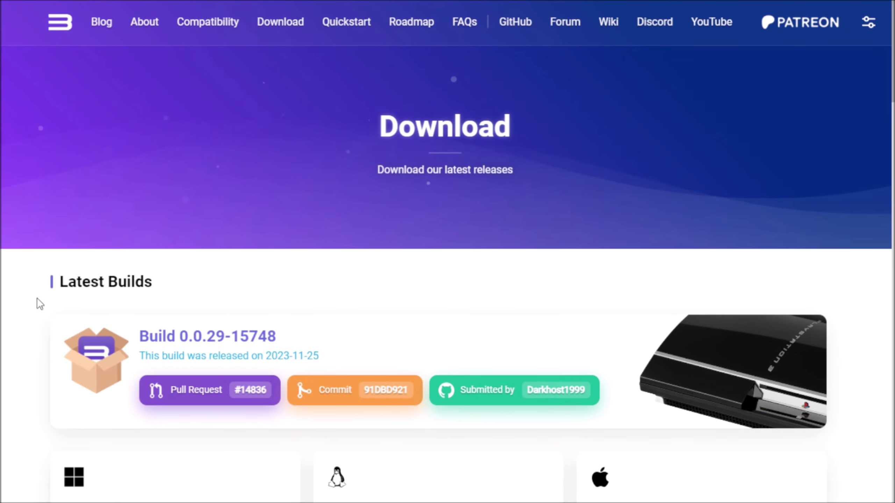
pyautogui.scroll(-3, 52, 303)
pyautogui.scroll(3, 158, 370)
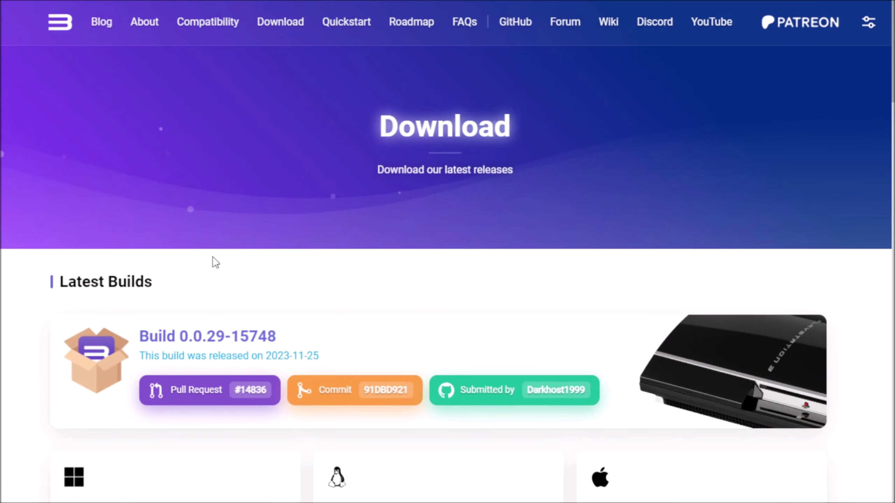
pyautogui.scroll(-3, 17, 286)
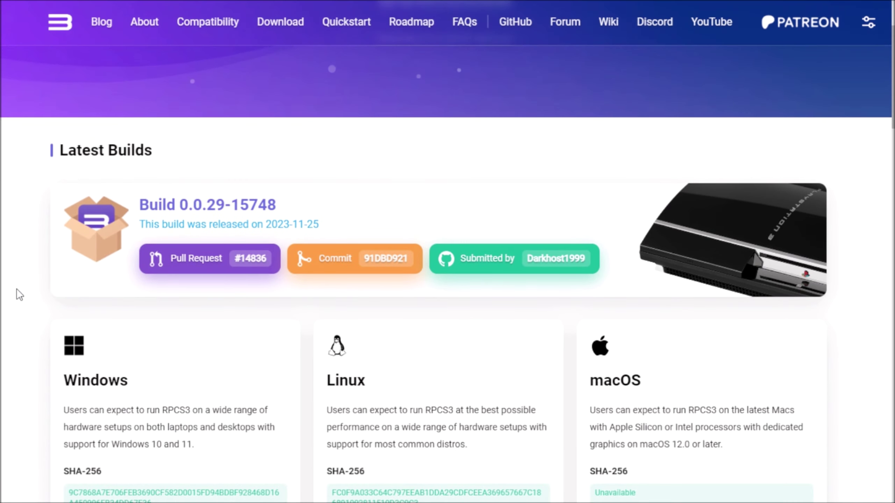
pyautogui.scroll(-4, 16, 290)
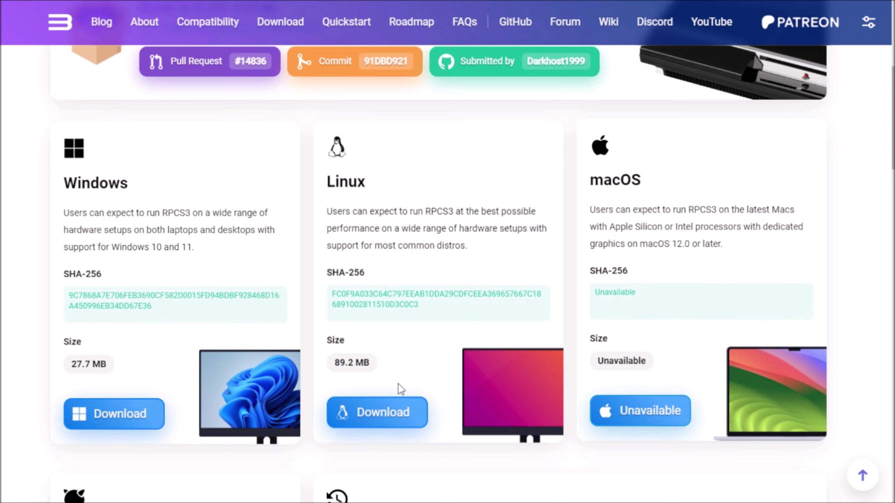
pyautogui.click(113, 419)
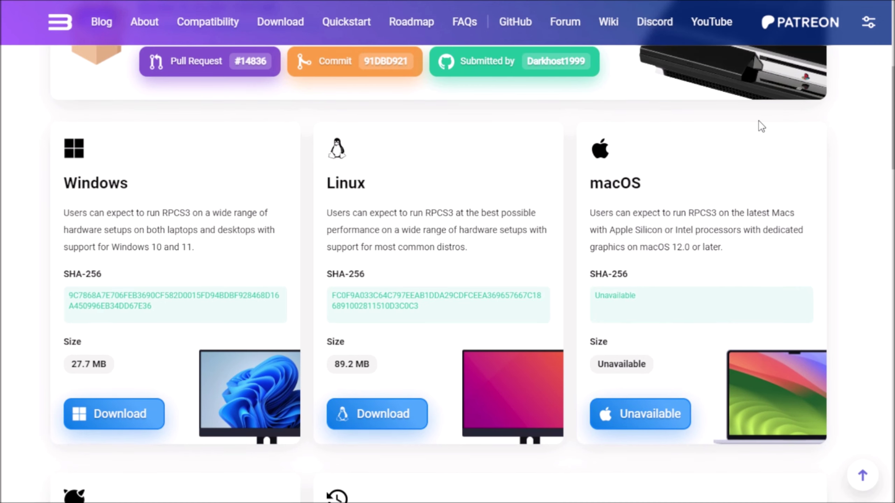
# Examine the recommended and minimum desktop PC requirements on the RPCS3 Quickstart page.
pyautogui.click(345, 23)
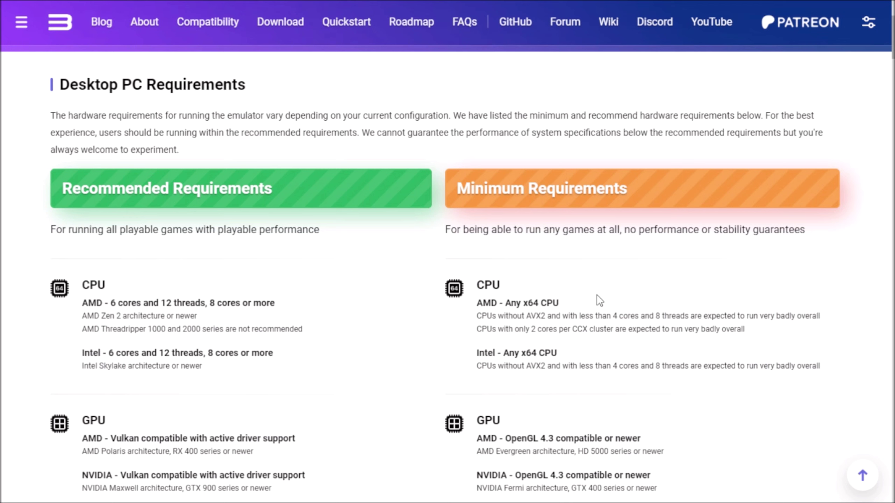
pyautogui.moveTo(69, 183); pyautogui.dragTo(272, 189)
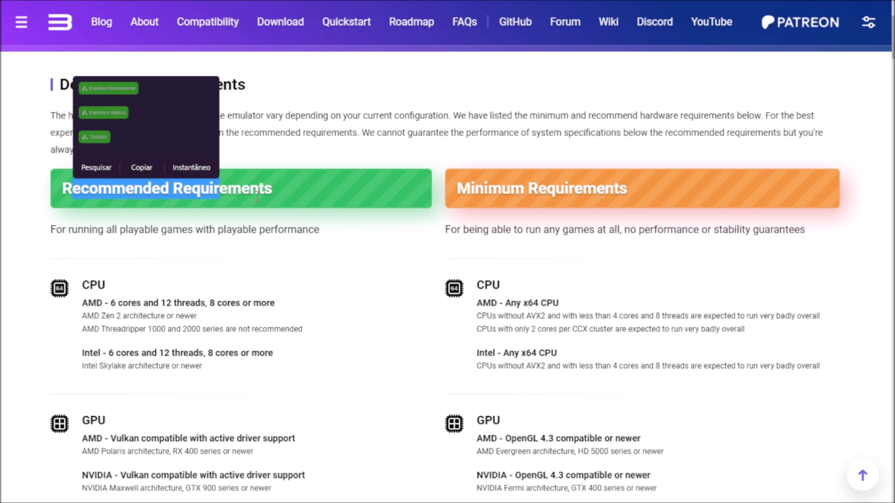
pyautogui.click(300, 282)
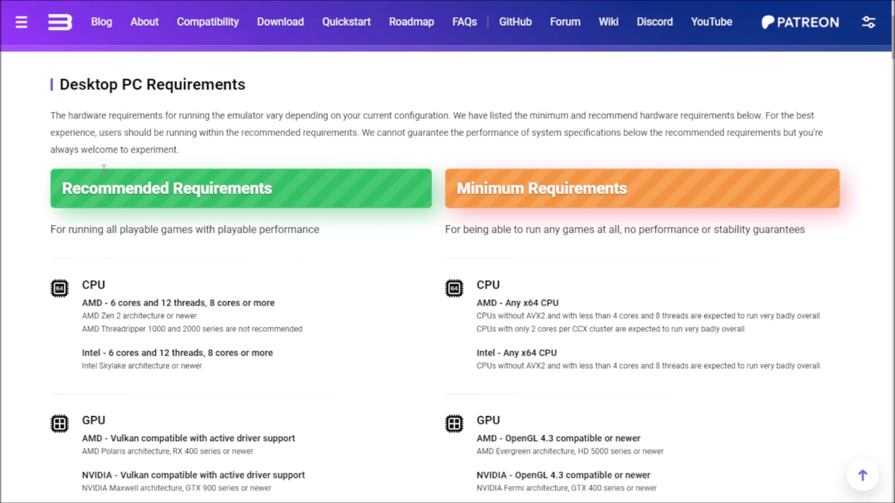
pyautogui.moveTo(470, 191); pyautogui.dragTo(627, 192)
pyautogui.scroll(-3, 623, 254)
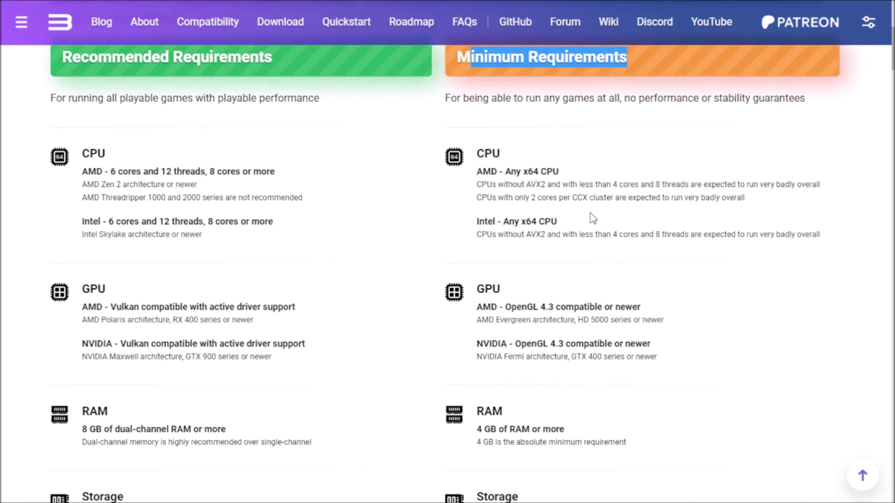
pyautogui.scroll(-6, 645, 380)
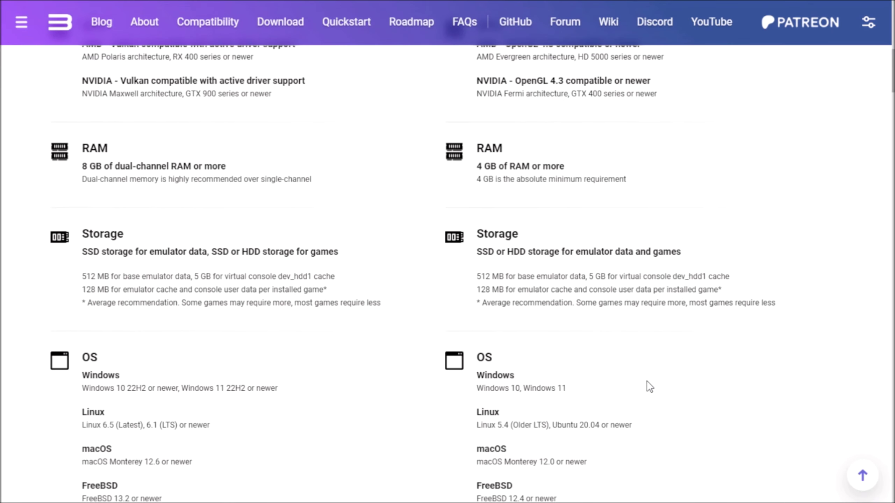
pyautogui.scroll(9, 645, 381)
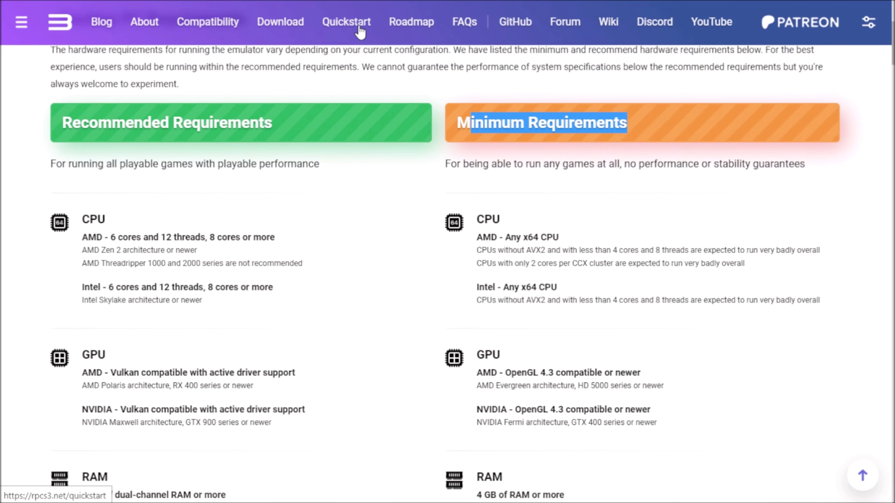
pyautogui.scroll(-4, 316, 126)
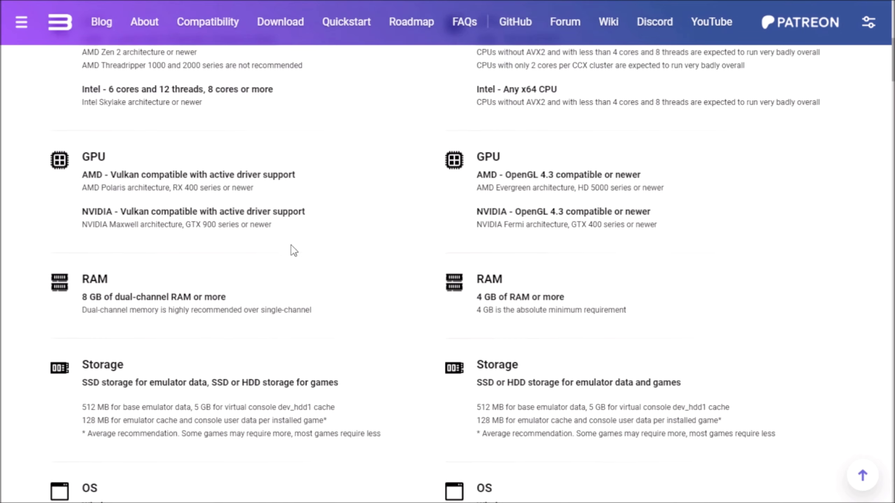
# Open the PlayStation 3 System Software page from the software requirements and review the system software update section.
pyautogui.scroll(-8, 653, 228)
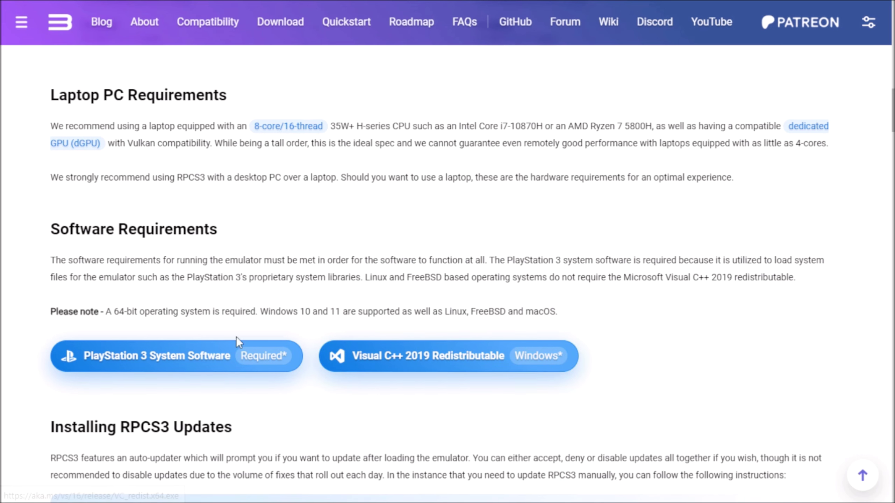
pyautogui.click(147, 358)
pyautogui.scroll(-5, 460, 351)
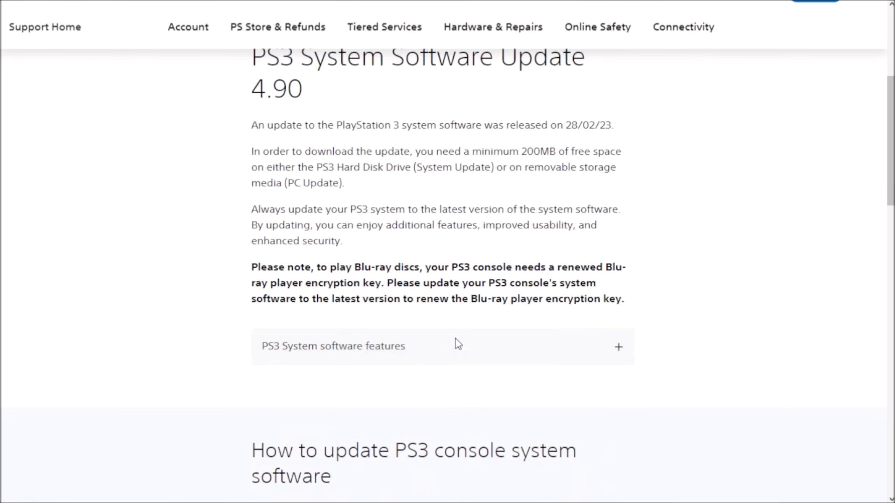
pyautogui.scroll(5, 455, 337)
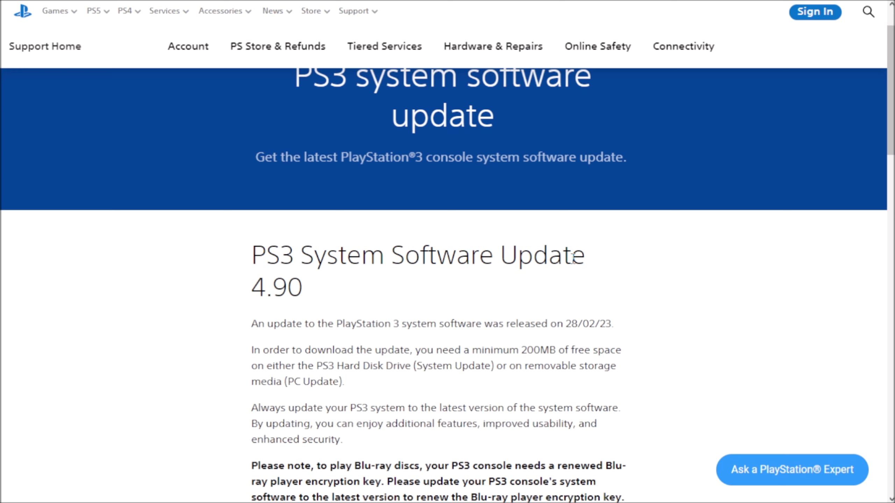
pyautogui.moveTo(309, 263); pyautogui.dragTo(412, 268)
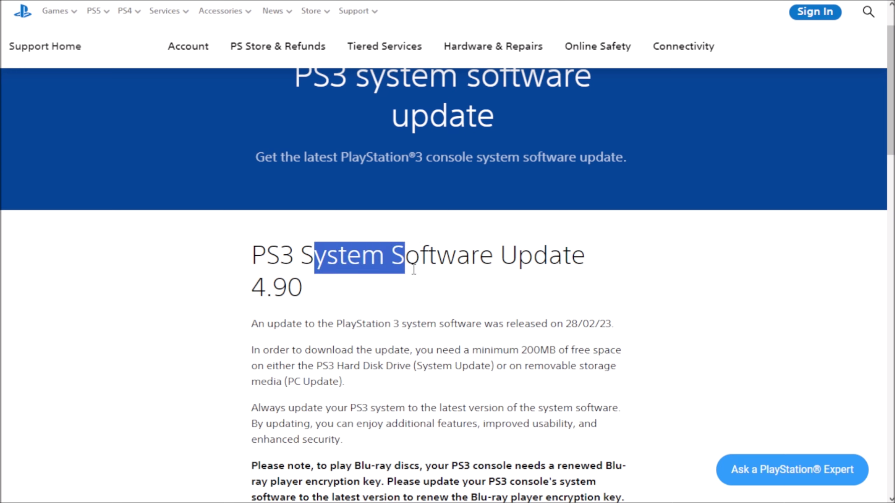
pyautogui.click(301, 284)
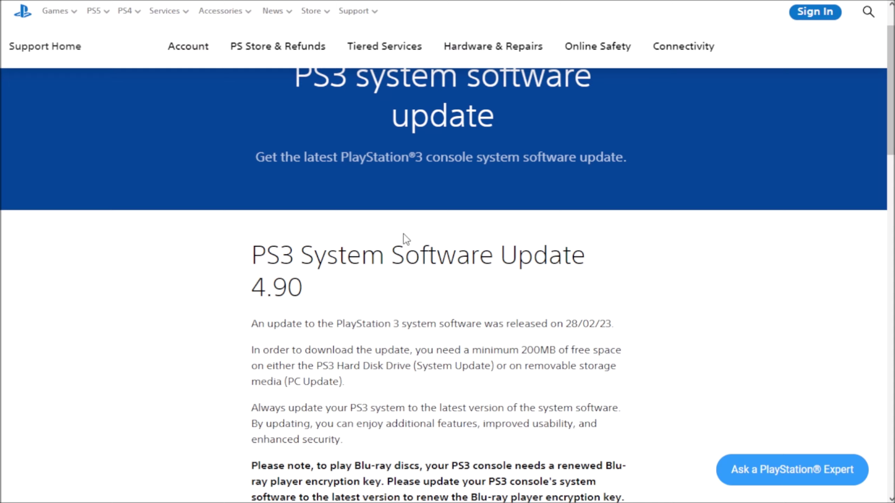
# Expand the instructions for updating the PS3 console system software using a computer.
pyautogui.scroll(-15, 401, 239)
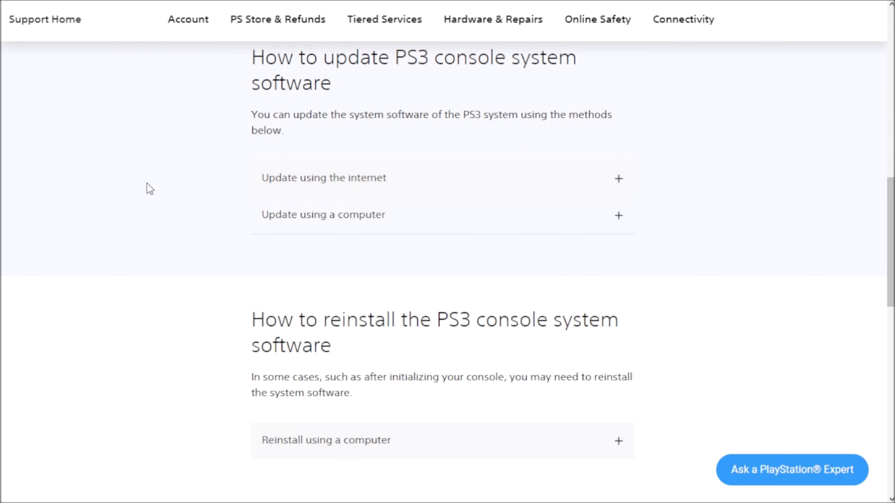
pyautogui.scroll(5, 214, 260)
pyautogui.scroll(-2, 228, 246)
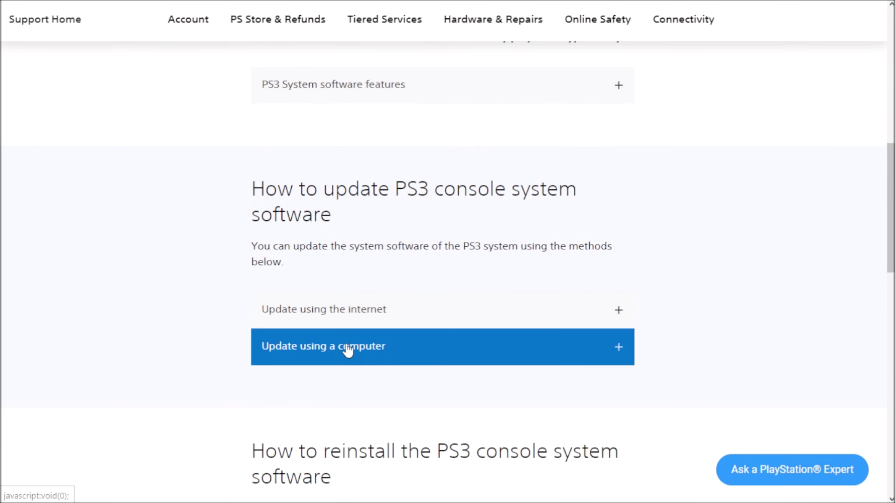
pyautogui.click(437, 357)
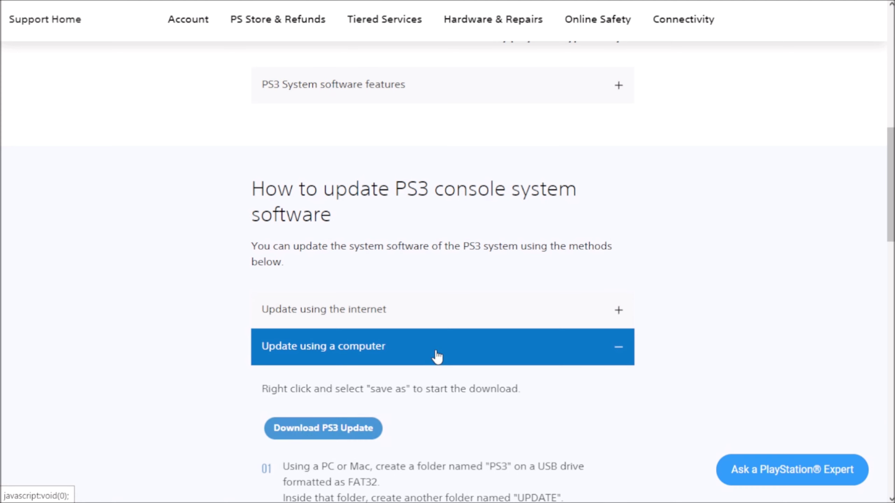
# Download the PS3 update file PS3UPDAT.PUP, both directly and by saving the link's content as a file.
pyautogui.scroll(-3, 212, 358)
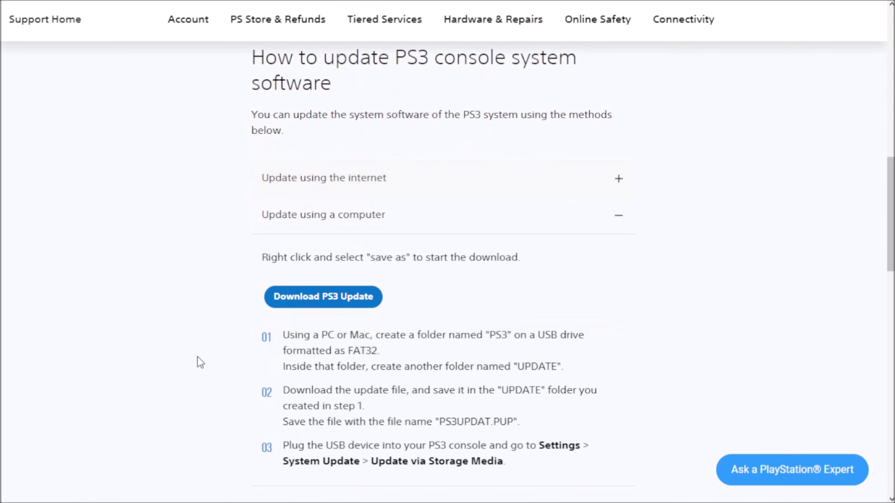
pyautogui.click(327, 299)
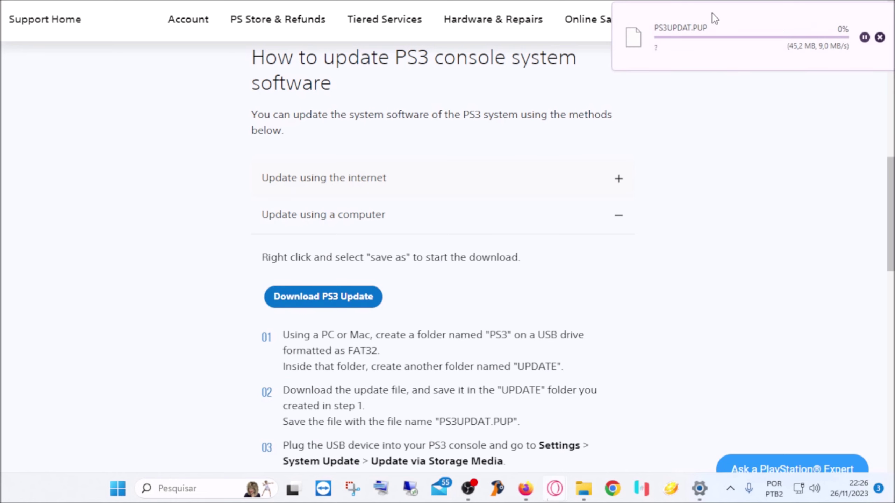
pyautogui.scroll(-2, 119, 215)
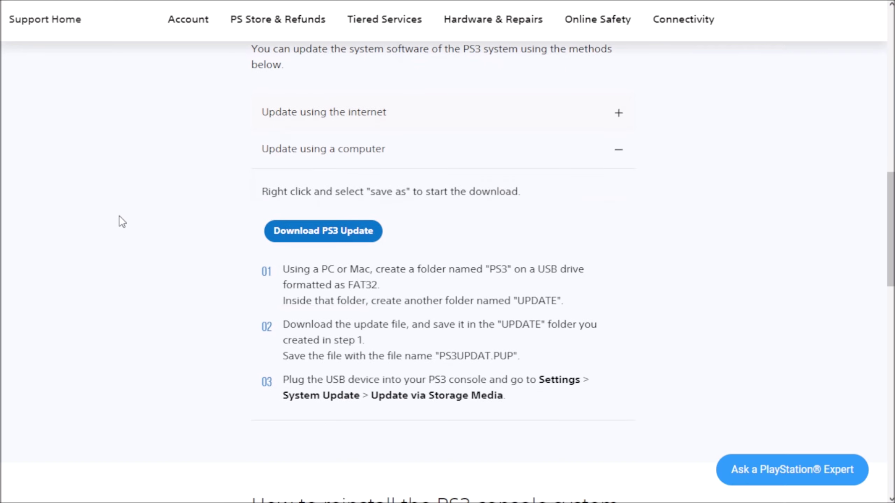
pyautogui.rightClick(301, 232)
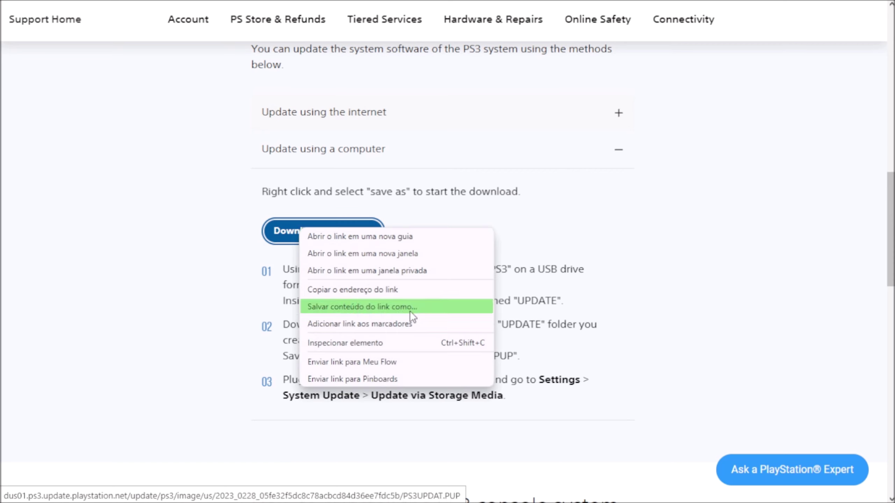
pyautogui.click(353, 306)
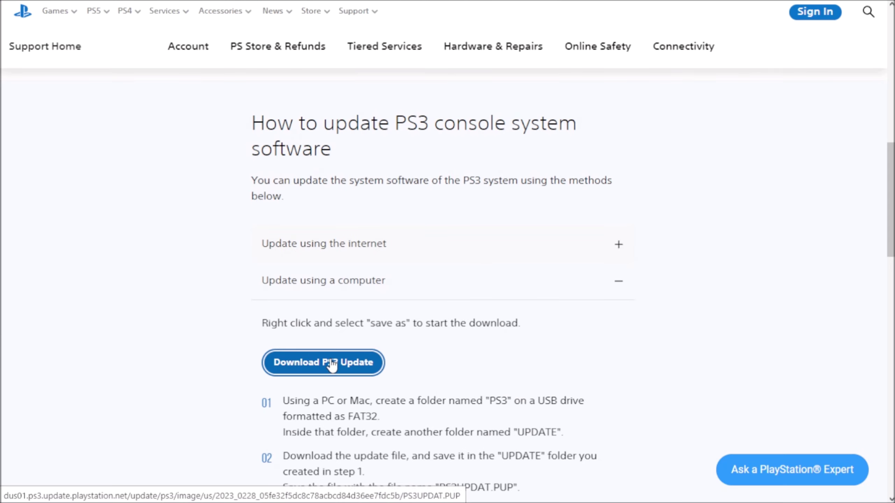
pyautogui.scroll(5, 331, 365)
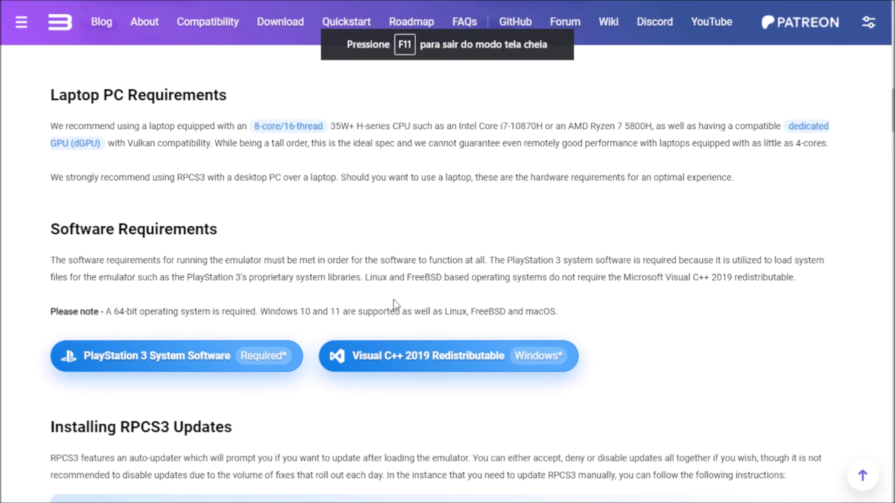
# Download the Visual C++ 2019 Redistributable and check the PS3UPDAT.PUP and RPCS3 archive files in the Nova pasta (2) folder.
pyautogui.click(429, 365)
pyautogui.click(309, 293)
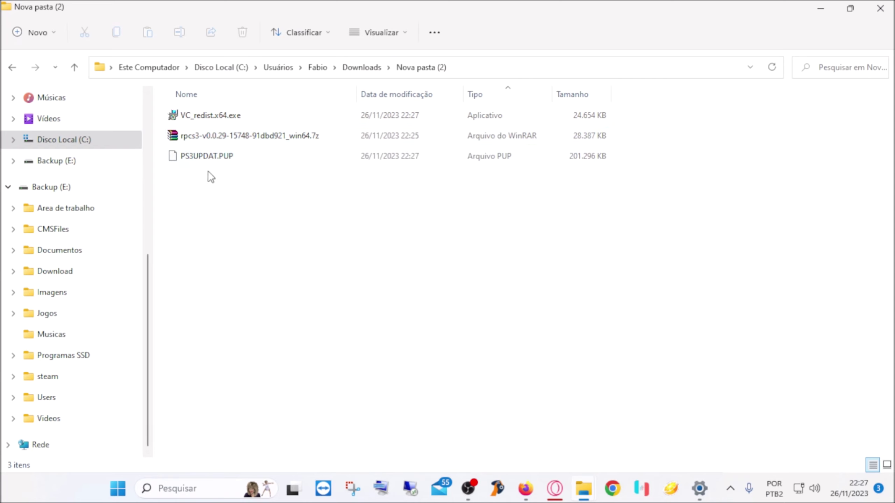
pyautogui.click(208, 155)
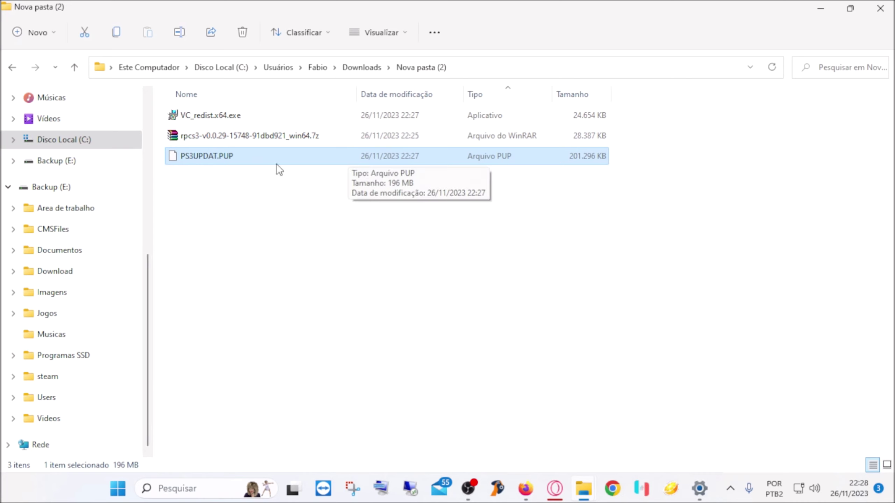
pyautogui.click(248, 133)
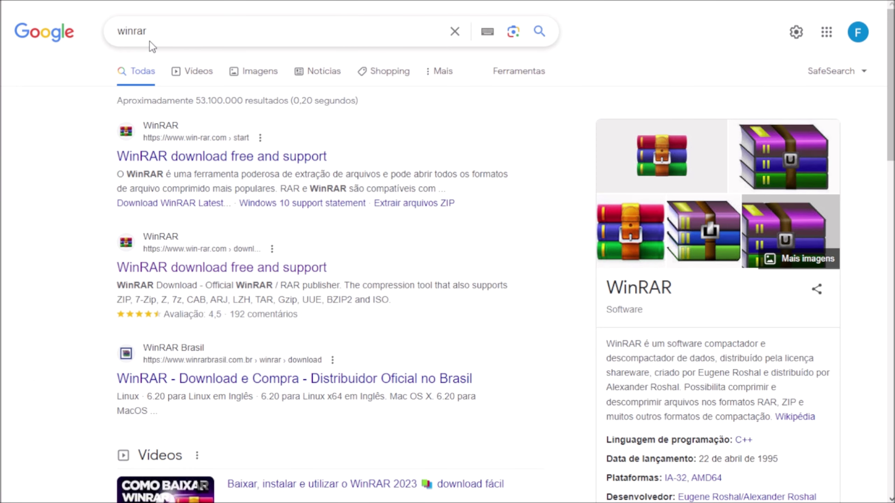
# Download WinRAR from its official site and save the installer winrar-x64-624br.exe in the Downloads folder.
pyautogui.click(185, 159)
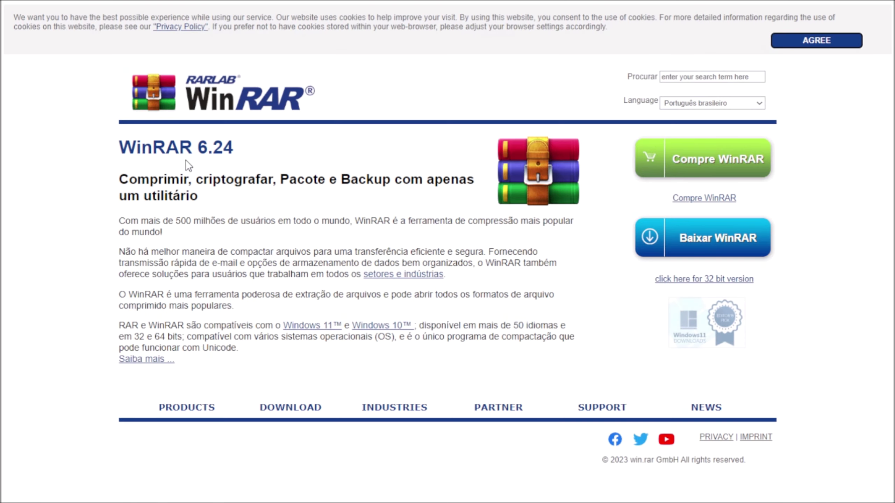
pyautogui.click(729, 252)
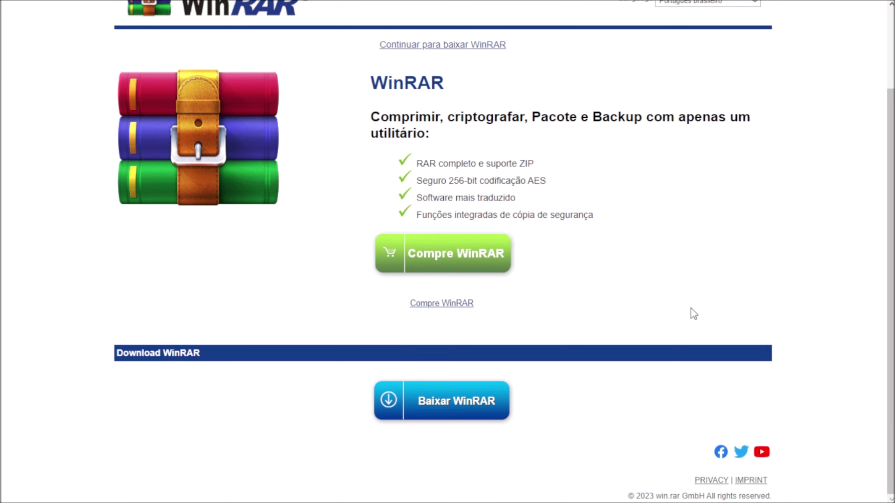
pyautogui.click(472, 419)
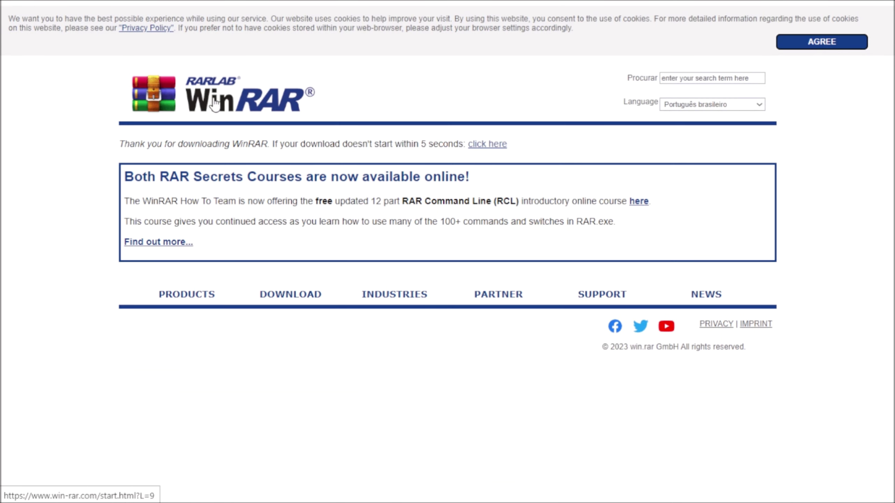
pyautogui.click(499, 154)
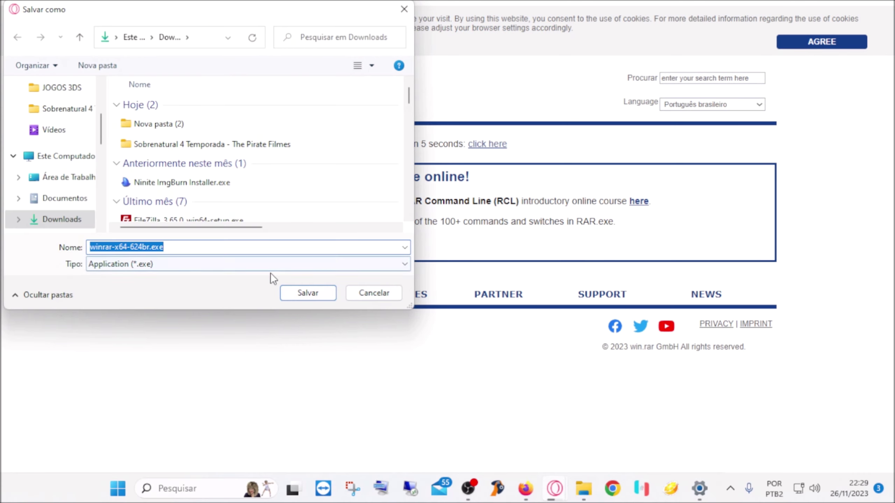
pyautogui.click(305, 293)
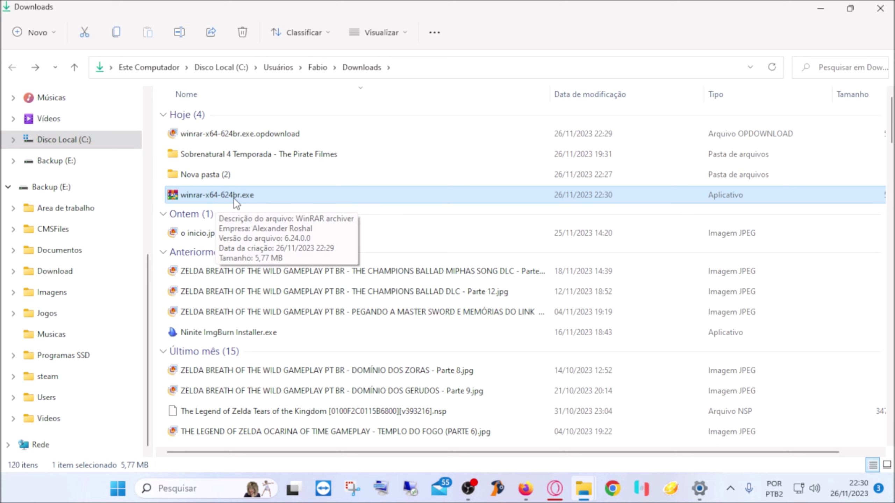
# Extract the rpcs3-v0.0.29-15748-91dbd921_win64.7z archive in Nova pasta (2) into a folder of the same name and delete the archive.
pyautogui.doubleClick(246, 174)
pyautogui.rightClick(288, 136)
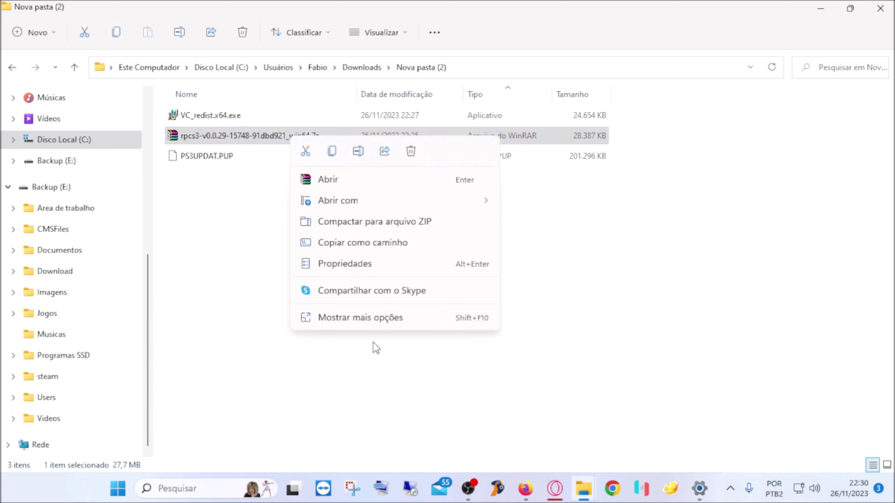
pyautogui.click(350, 320)
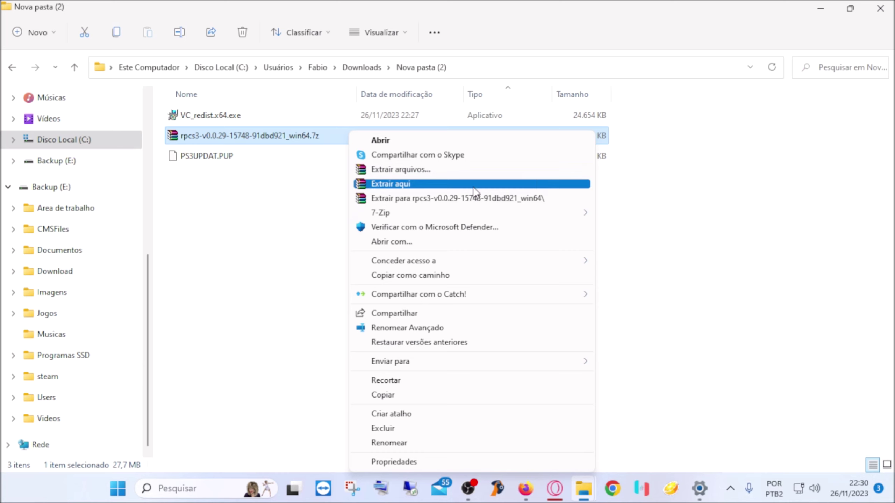
pyautogui.click(495, 199)
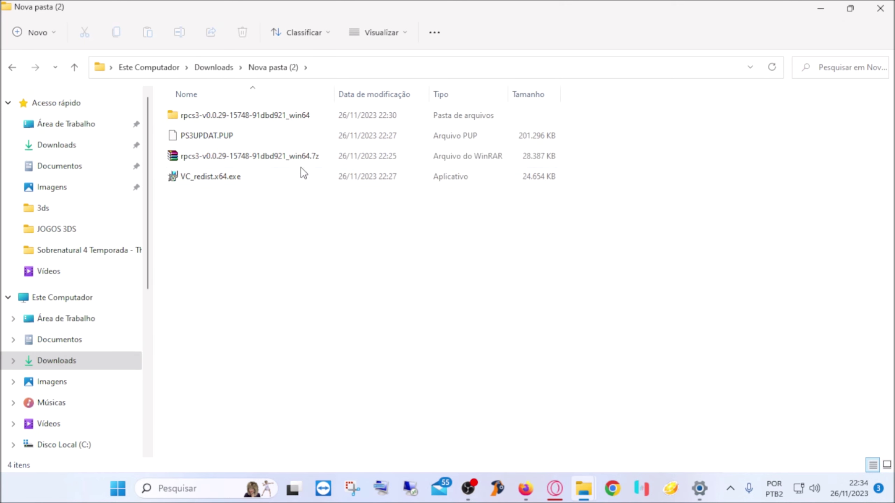
pyautogui.click(290, 158)
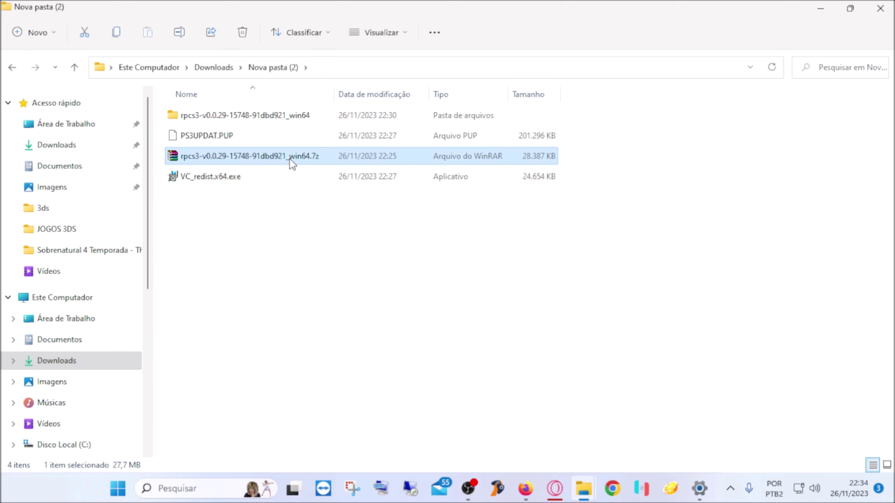
pyautogui.press('Delete')
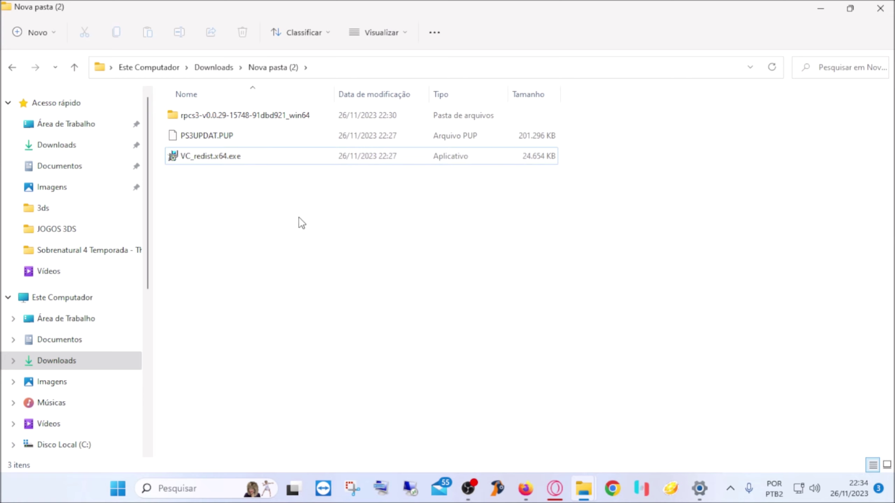
# Try to install the Visual C++ 2015-2019 Redistributable from VC_redist.x64.exe, accepting the licence terms, and close the installer.
pyautogui.doubleClick(215, 156)
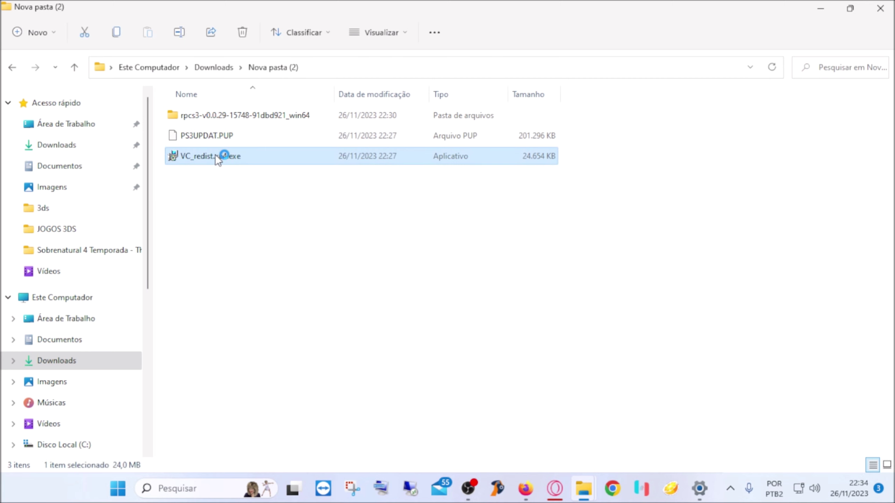
pyautogui.click(301, 296)
pyautogui.click(518, 318)
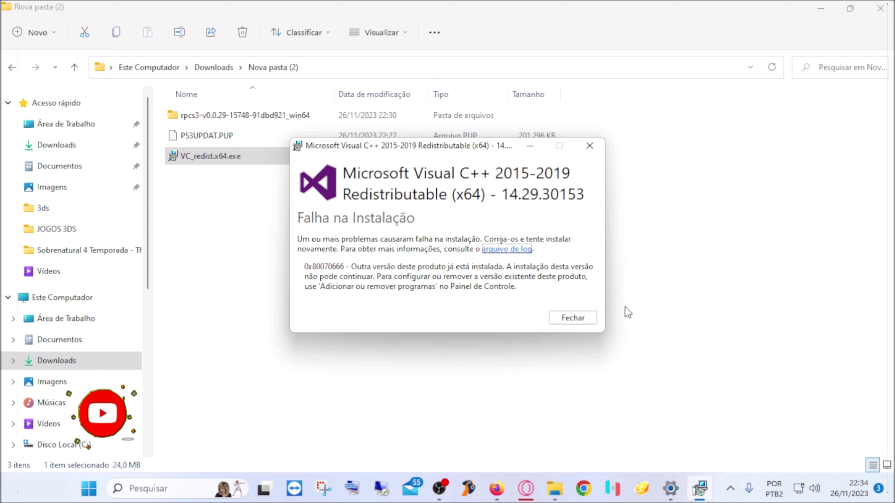
pyautogui.click(572, 318)
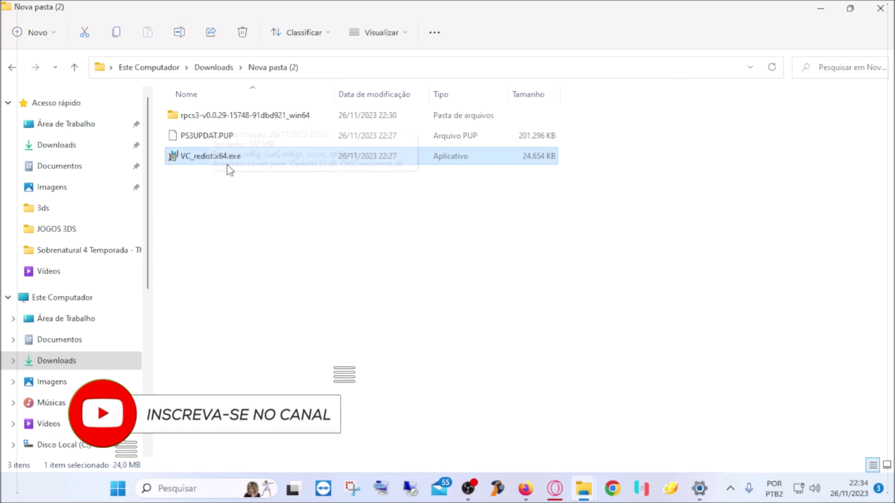
# Launch rpcs3.exe from the extracted rpcs3-v0.0.29-15748-91dbd921_win64 folder, allowing it to run despite the Windows SmartScreen block.
pyautogui.doubleClick(262, 116)
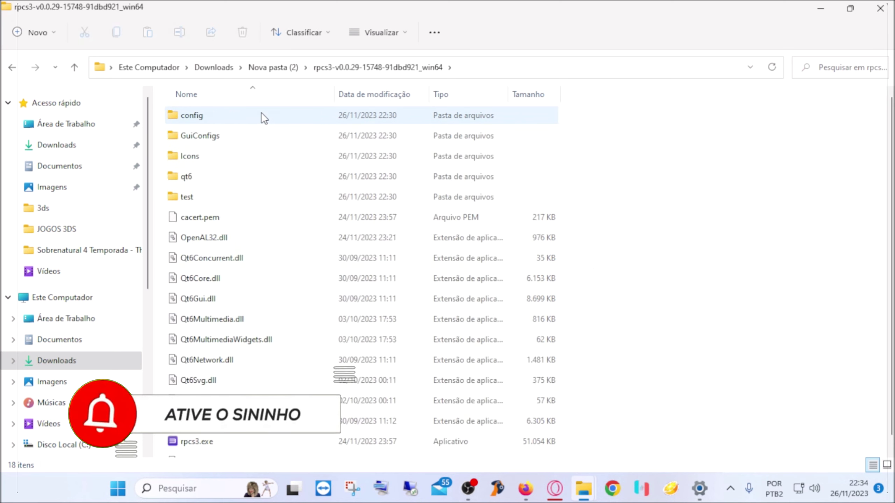
pyautogui.scroll(-1, 356, 275)
pyautogui.click(196, 427)
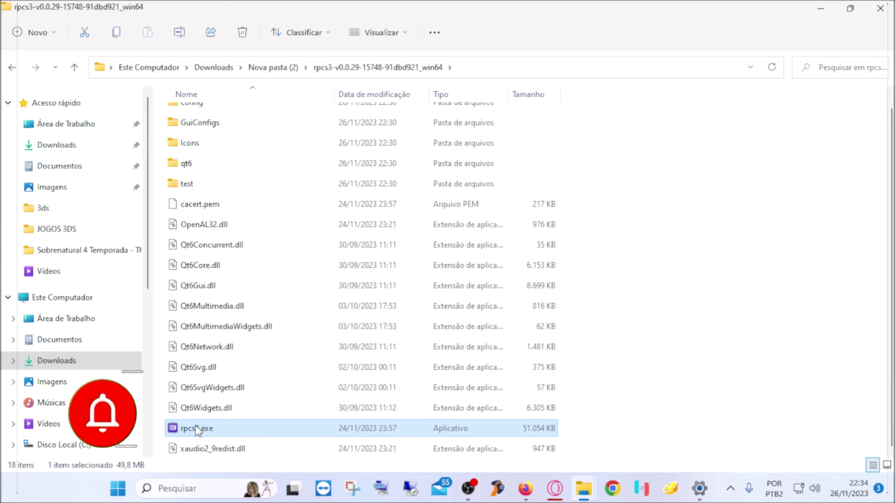
pyautogui.doubleClick(207, 432)
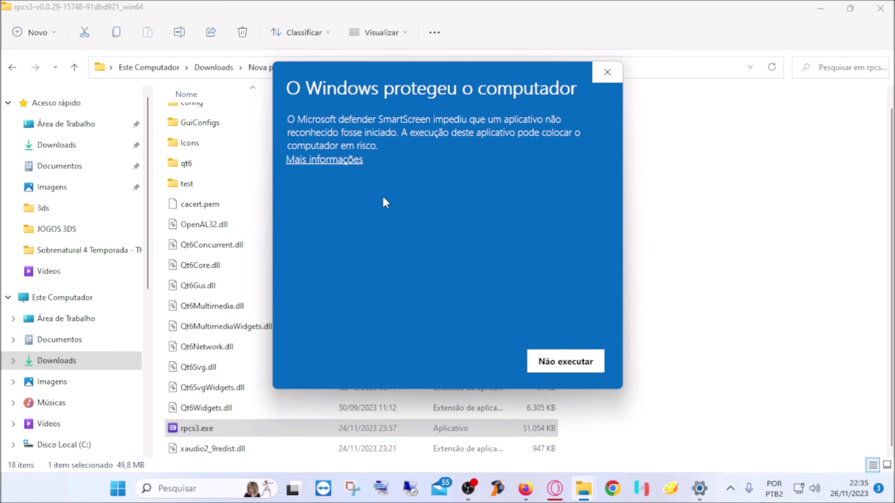
pyautogui.click(336, 161)
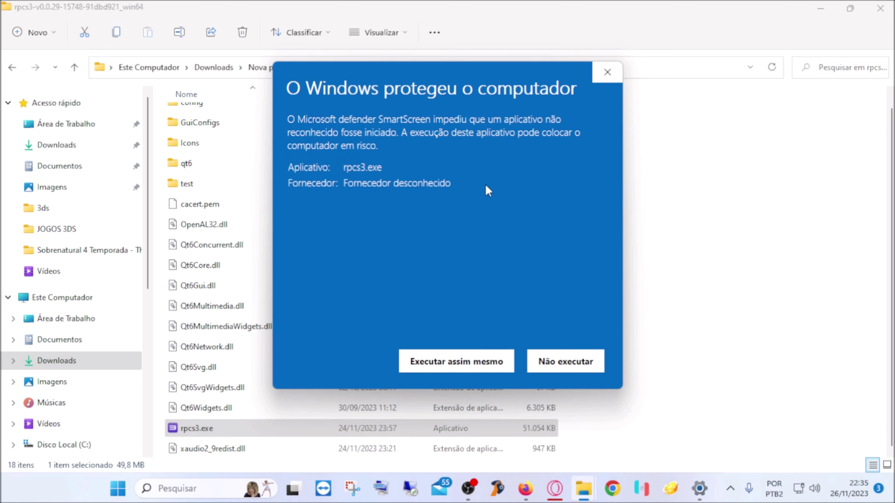
pyautogui.click(457, 363)
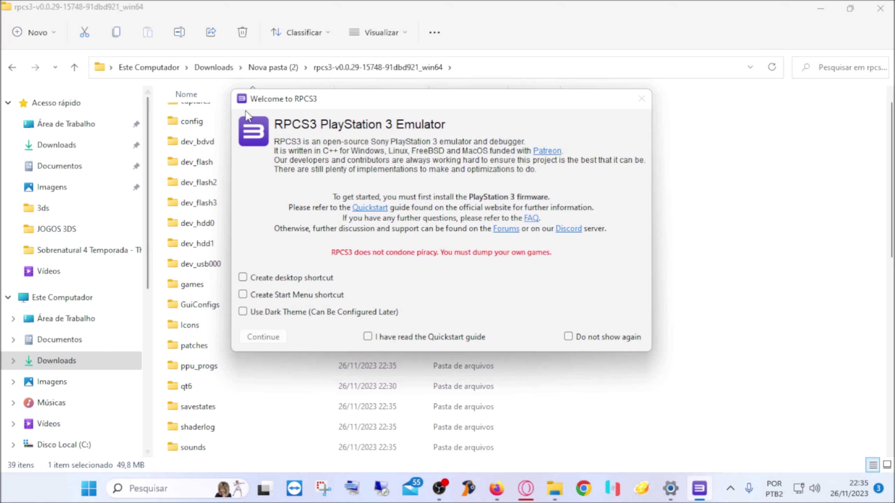
# Confirm the Quickstart guide as read, disable showing the RPCS3 welcome dialog again, and continue into the emulator.
pyautogui.click(415, 337)
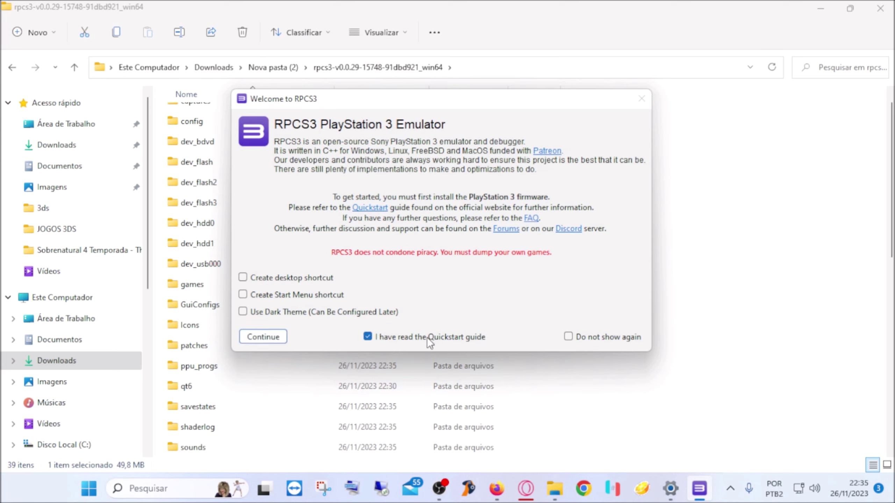
pyautogui.click(569, 337)
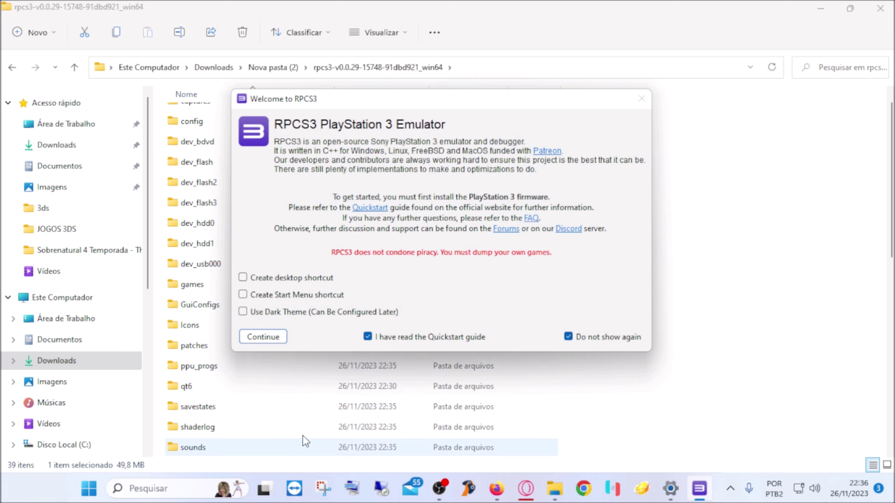
pyautogui.click(268, 337)
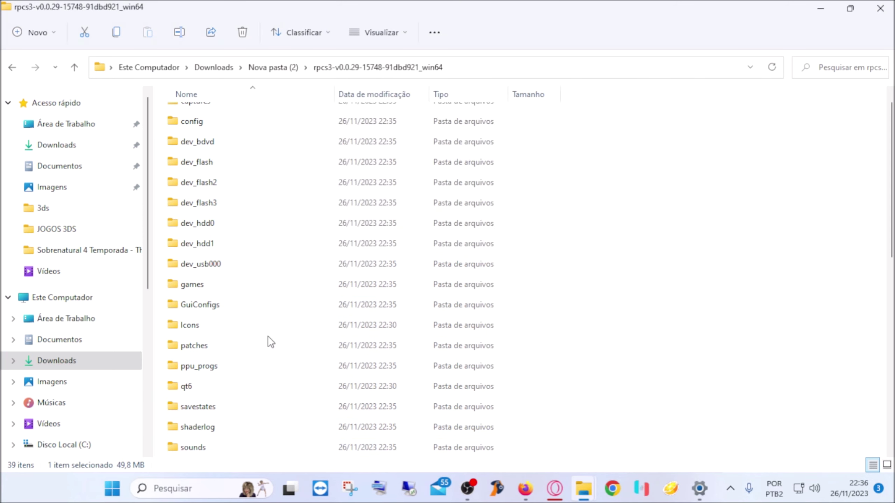
# Create a desktop shortcut for rpcs3.exe from the extracted emulator folder.
pyautogui.click(789, 229)
pyautogui.scroll(-4, 777, 262)
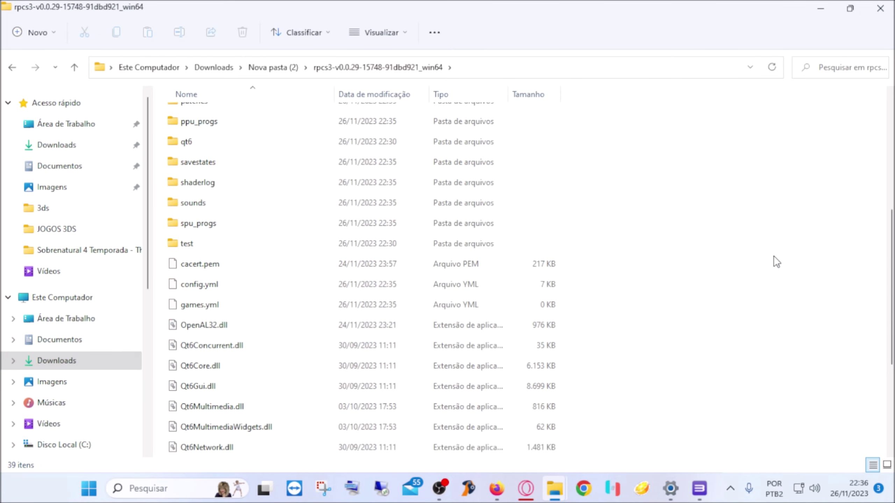
pyautogui.scroll(-3, 775, 261)
pyautogui.doubleClick(194, 367)
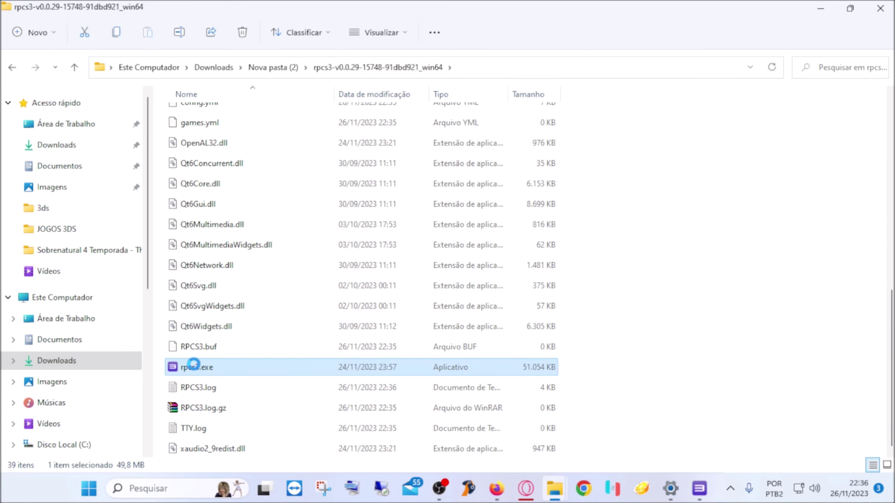
pyautogui.rightClick(194, 365)
pyautogui.click(266, 352)
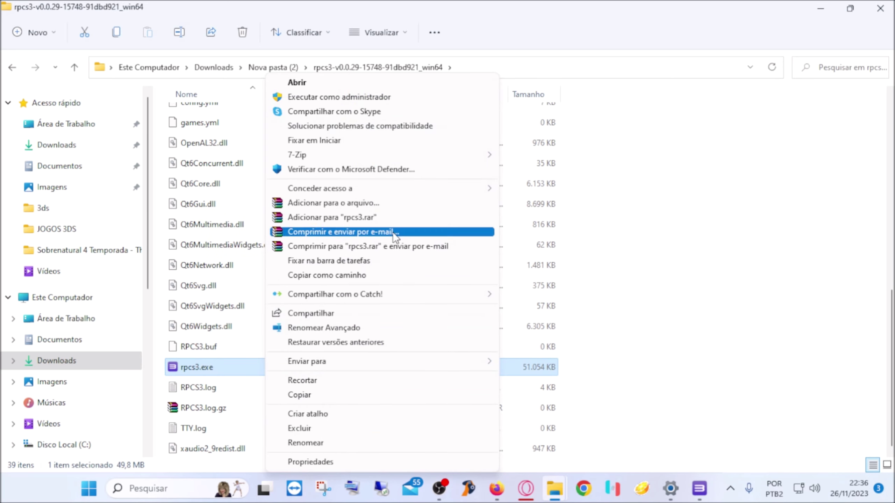
pyautogui.moveTo(382, 364)
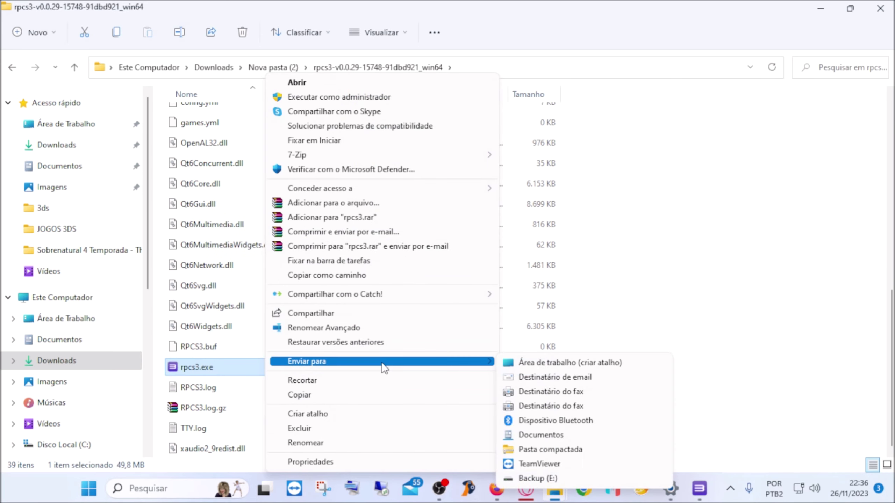
pyautogui.click(550, 358)
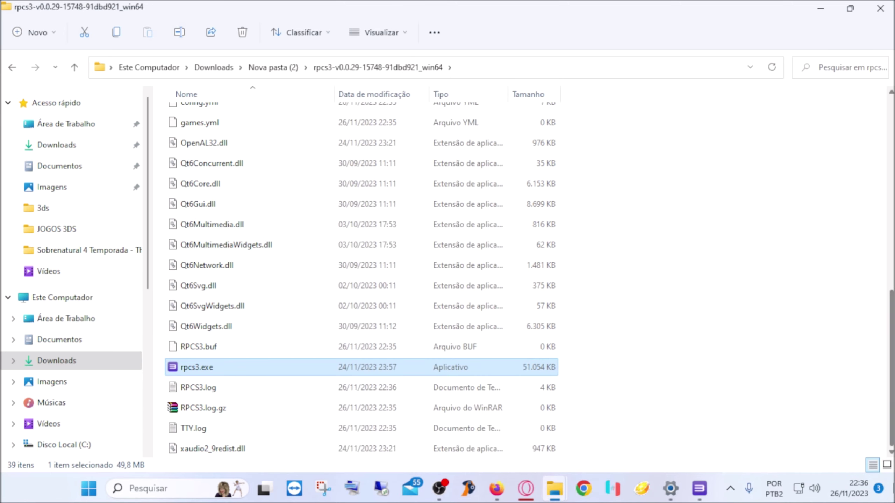
# Maximize RPCS3 and install the PS3 firmware from PS3UPDAT.PUP in Nova pasta (2), acknowledging the success message with Don't show again enabled.
pyautogui.click(819, 10)
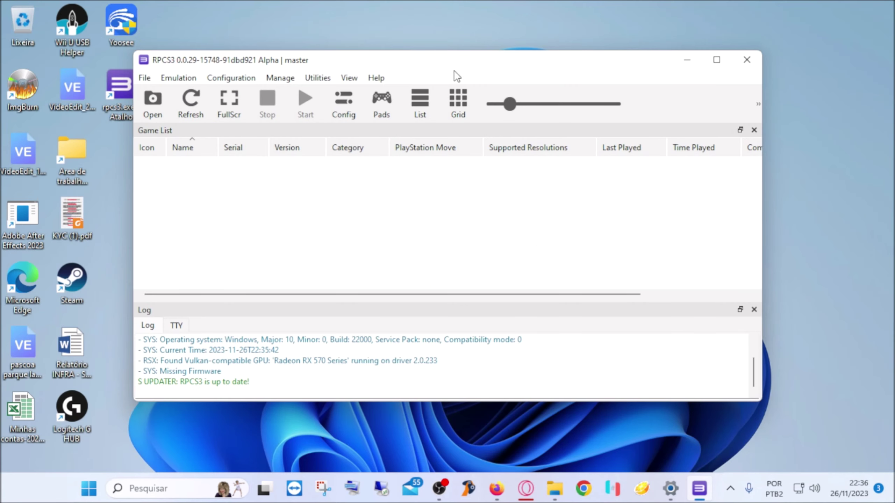
pyautogui.press('super+Up')
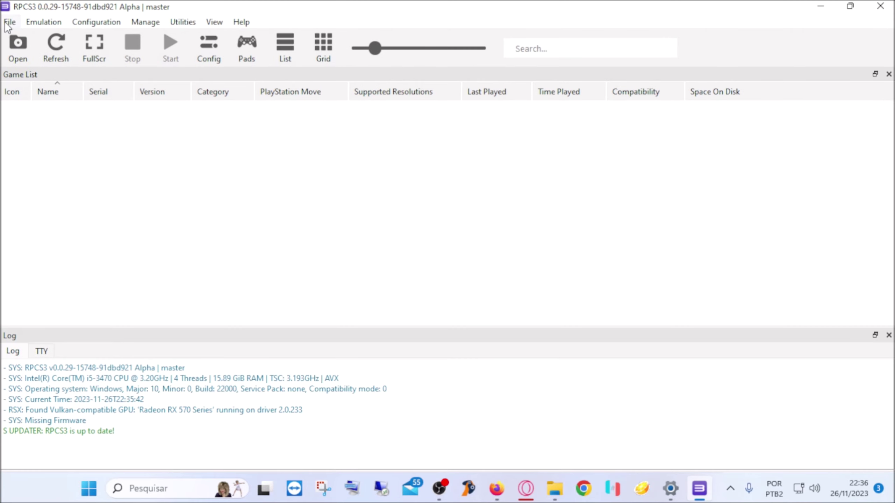
pyautogui.click(7, 23)
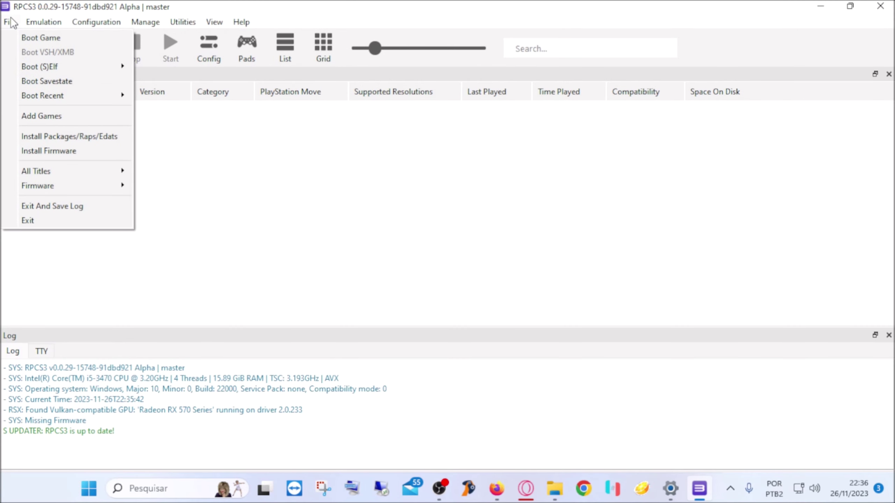
pyautogui.click(61, 154)
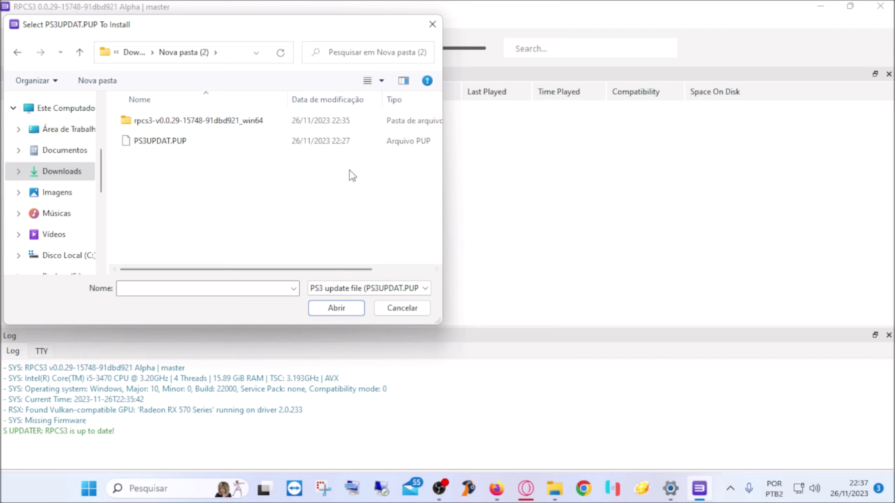
pyautogui.click(159, 147)
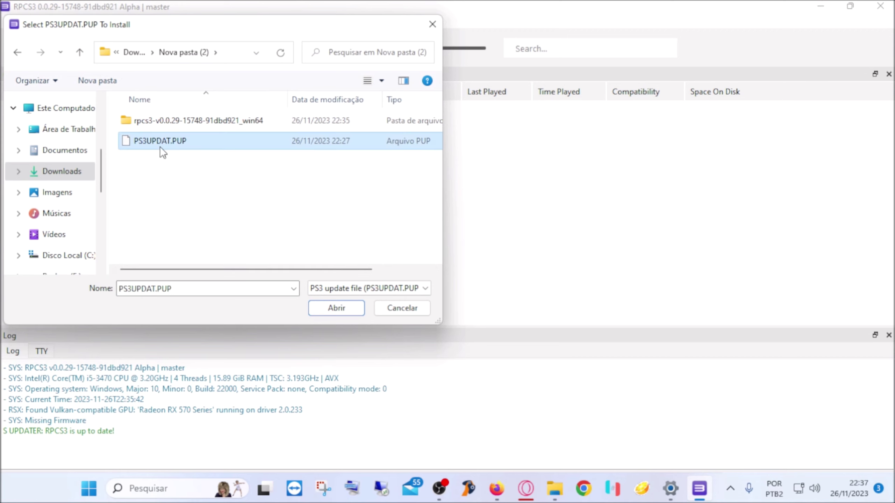
pyautogui.click(336, 308)
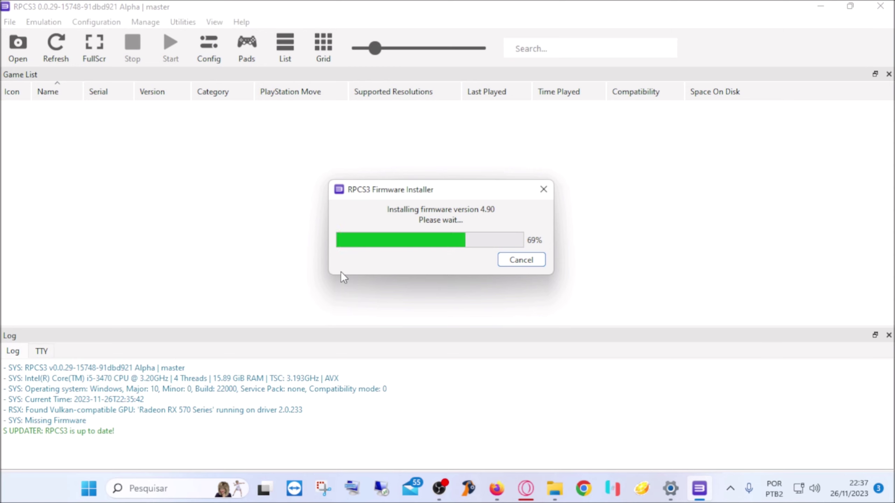
pyautogui.click(383, 231)
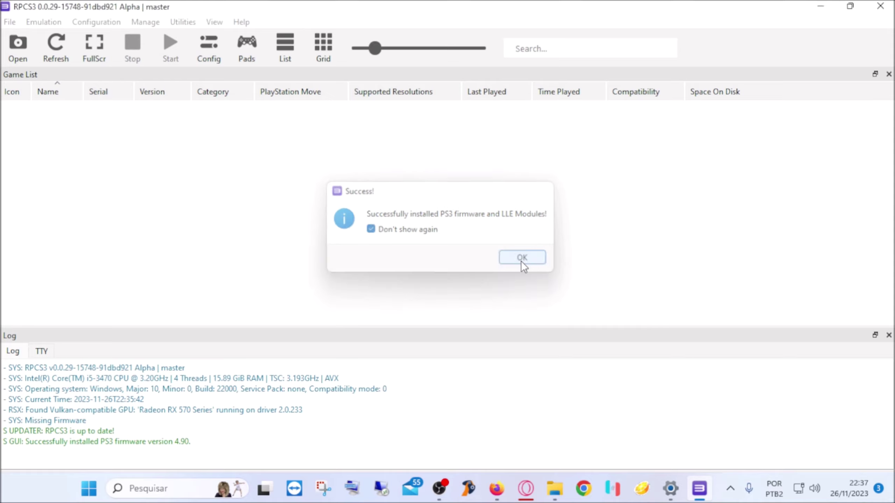
pyautogui.click(523, 260)
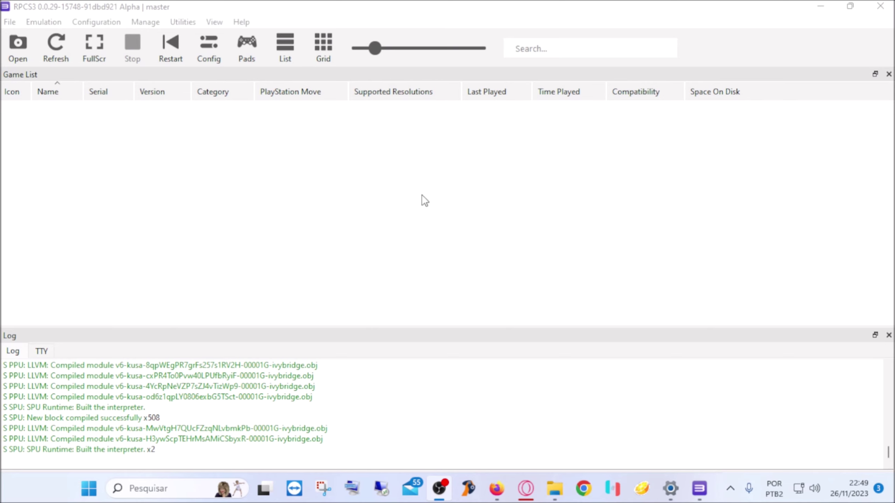
# Open the Game Patches manager in RPCS3.
pyautogui.click(154, 23)
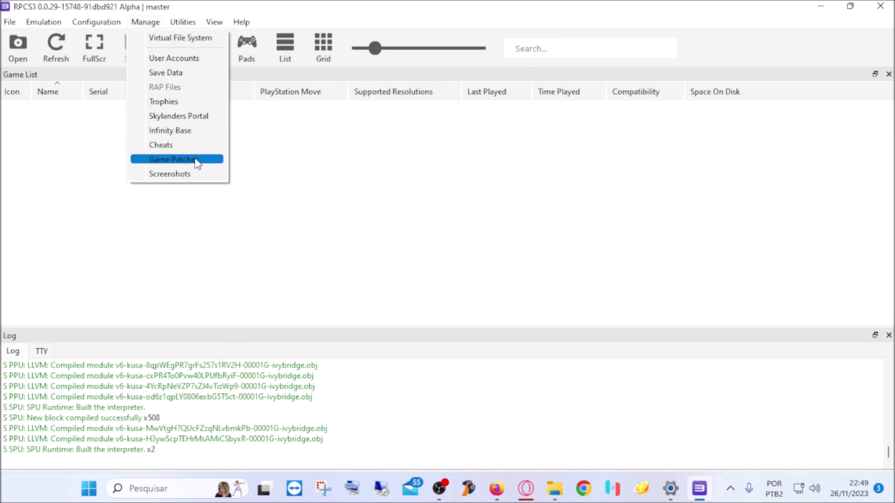
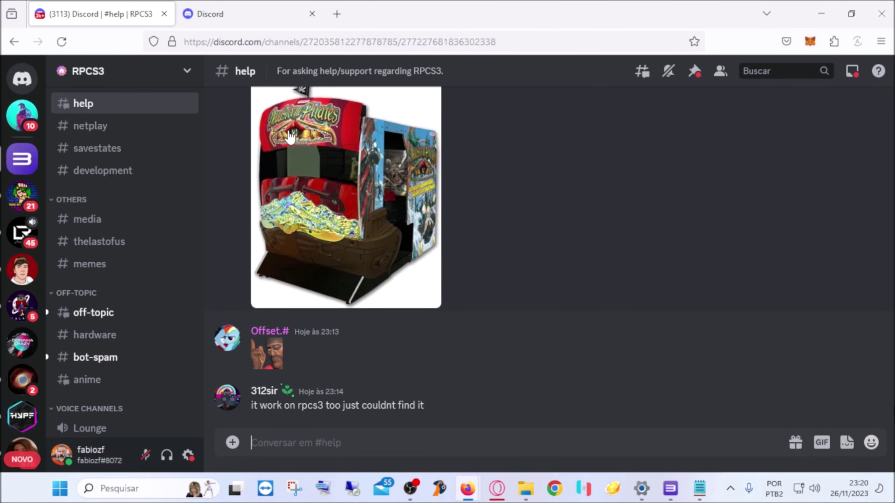
# Open the bot-spam channel of the RPCS3 Discord server and draft the message "!psn check update".
pyautogui.click(116, 366)
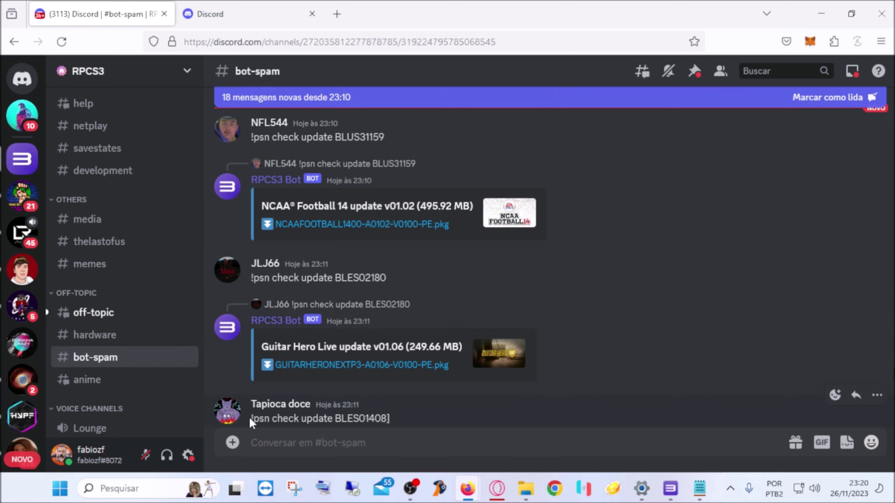
pyautogui.click(352, 443)
pyautogui.write('!psn check update')
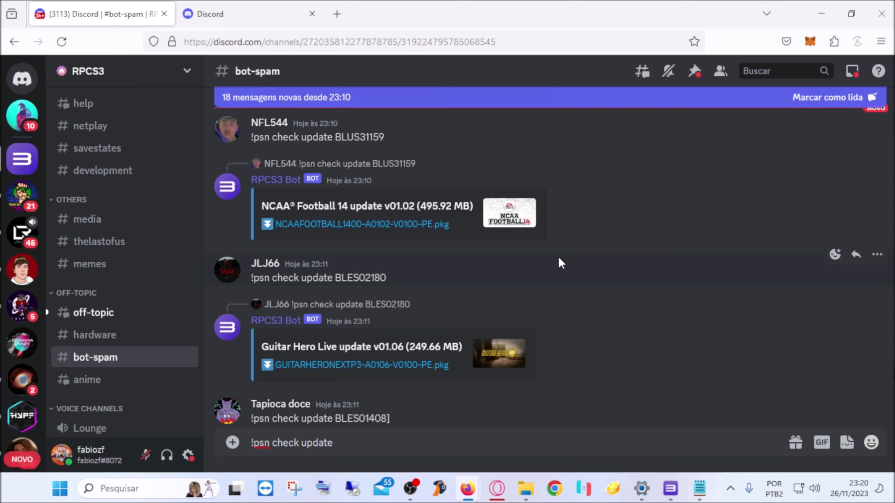
# Switch to RPCS3 and copy the serial of the Cabela's Adventure Camp game from the game list.
pyautogui.hotkey('alt', 'Tab')
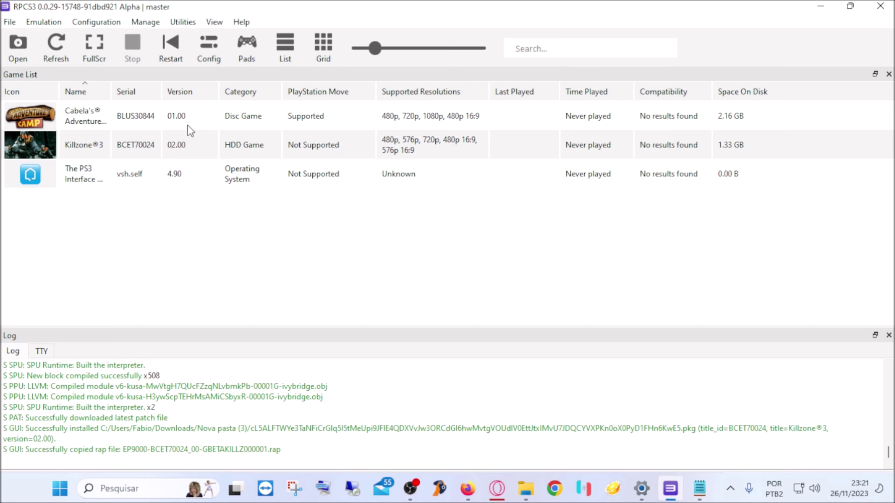
pyautogui.click(174, 115)
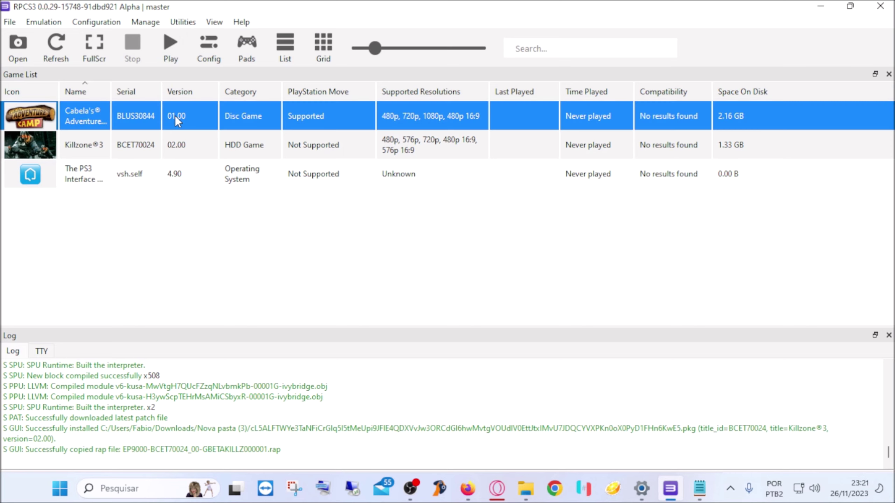
pyautogui.rightClick(175, 115)
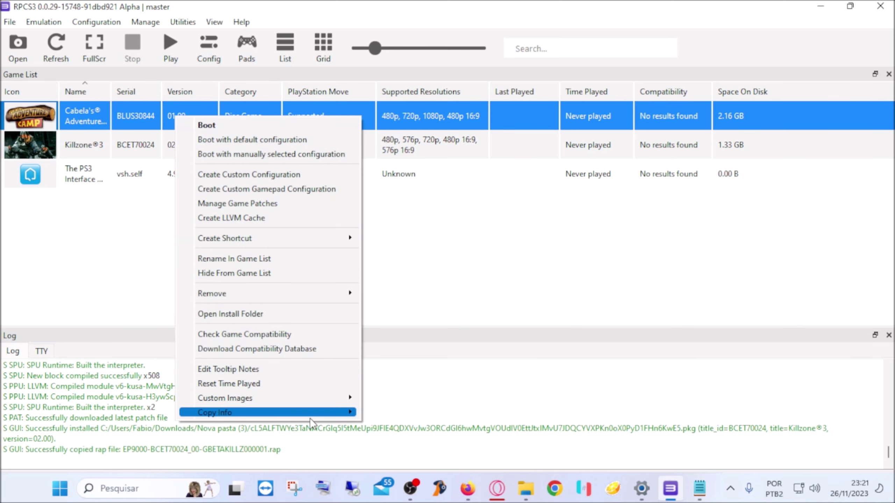
pyautogui.moveTo(279, 410)
pyautogui.click(382, 445)
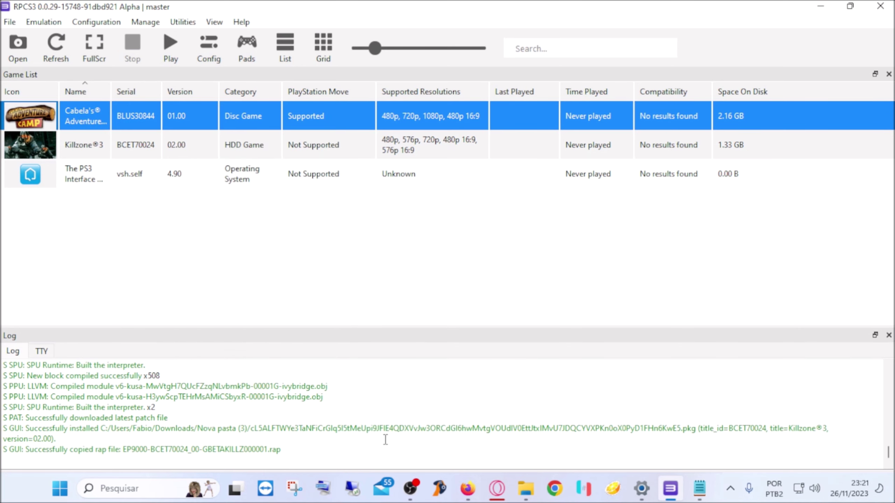
# Return to Discord, complete the drafted command with the copied serial as "!psn check update BLUS30844", and send it.
pyautogui.hotkey('alt', 'Tab')
pyautogui.hotkey('ctrl', 'v')
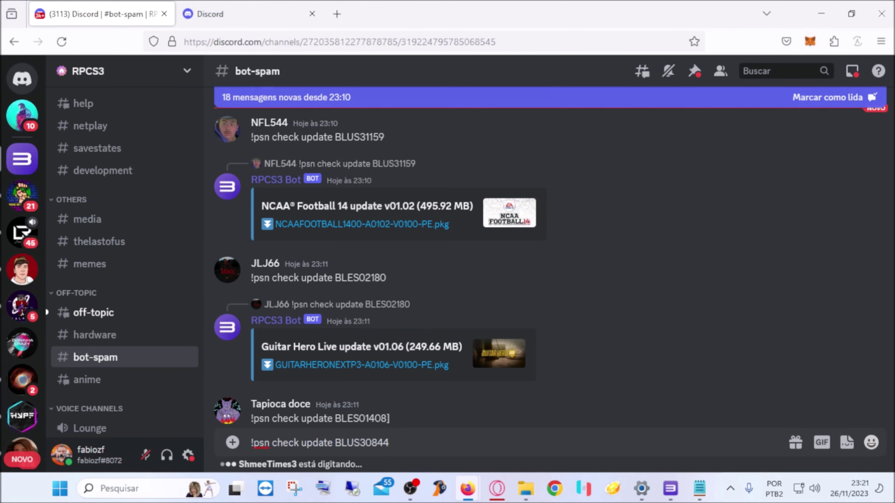
pyautogui.press('Return')
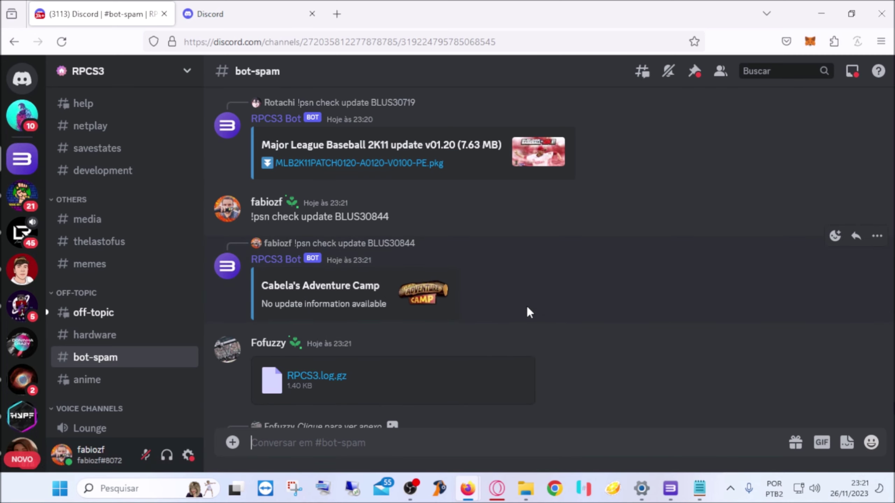
# Switch to RPCS3 and view the file selection for installing packages, raps and edats, closing it without choosing a file.
pyautogui.hotkey('alt', 'Tab')
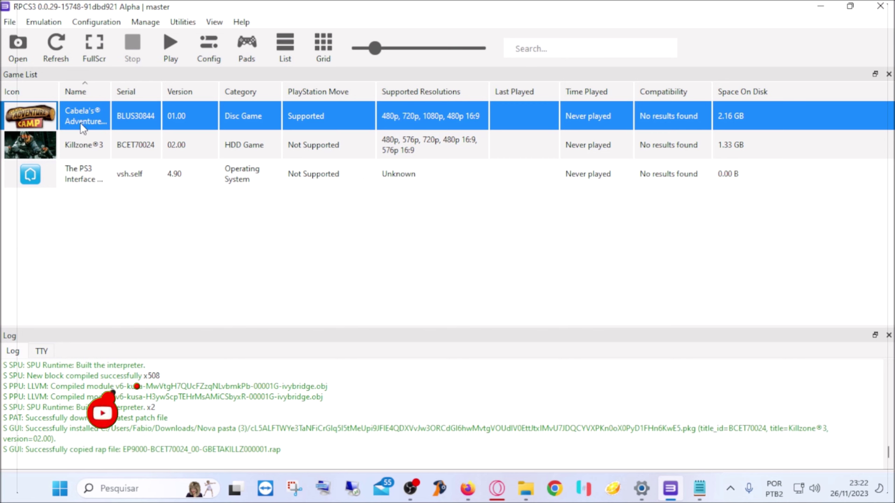
pyautogui.click(10, 22)
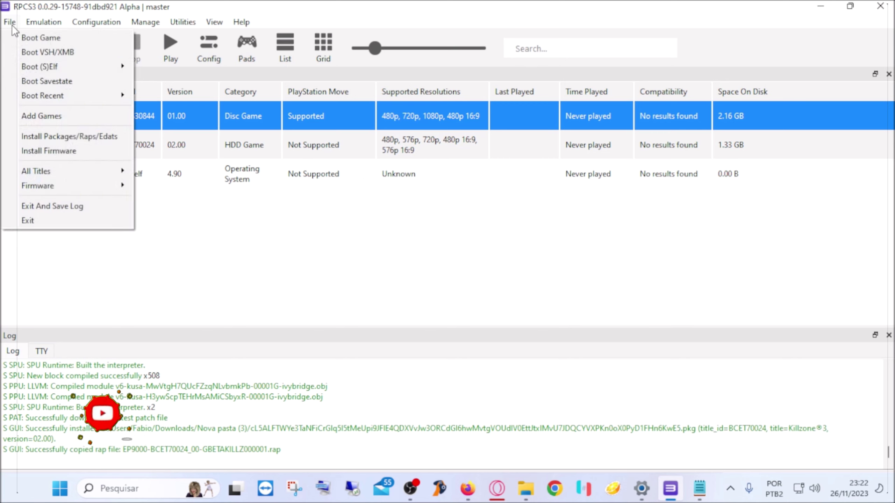
pyautogui.click(37, 138)
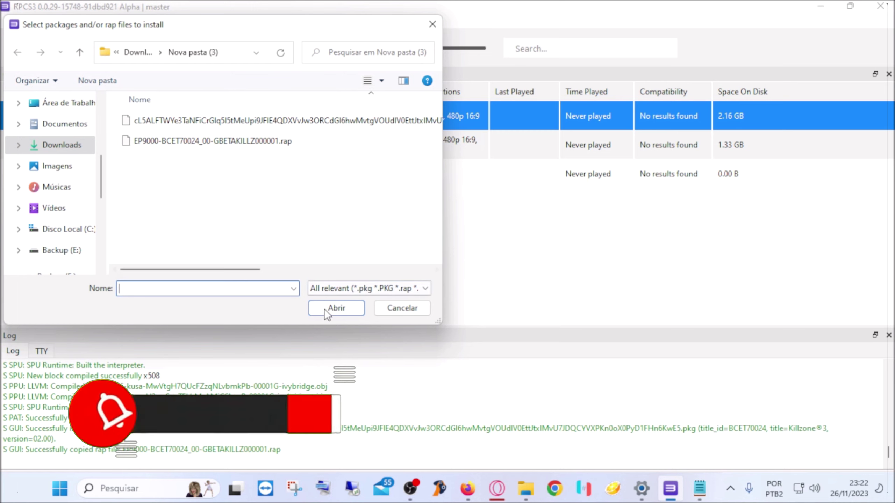
pyautogui.click(431, 24)
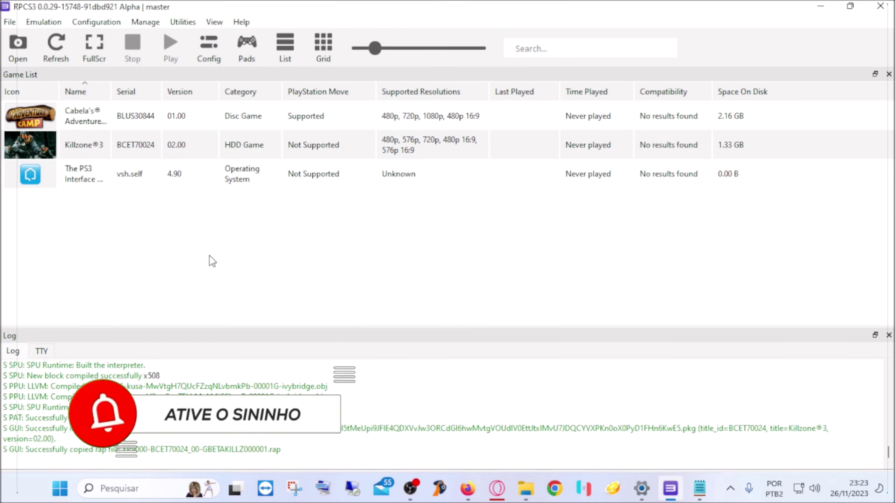
# Open the gamepad settings, review the available Player 1 handlers, and save the configuration with the Keyboard handler.
pyautogui.click(251, 43)
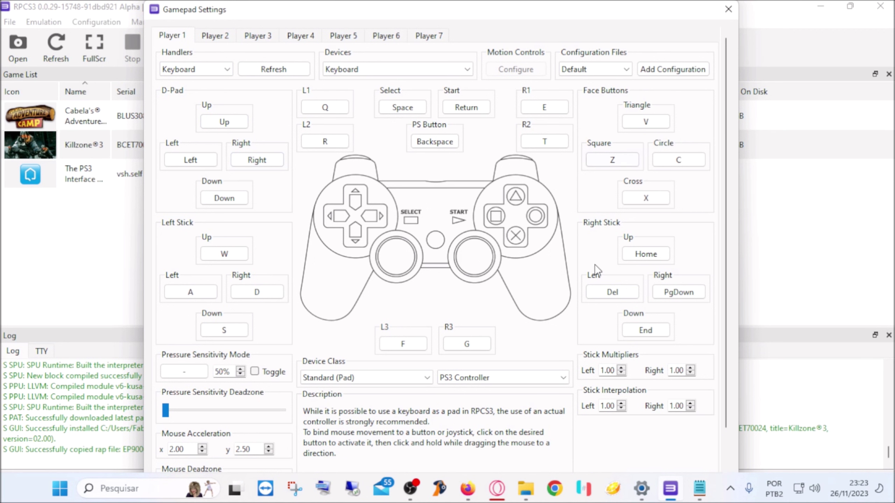
pyautogui.click(227, 69)
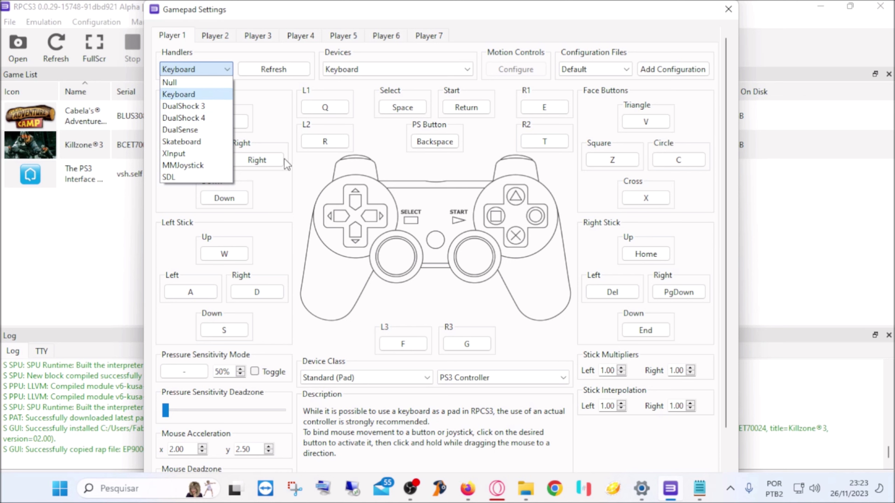
pyautogui.click(281, 86)
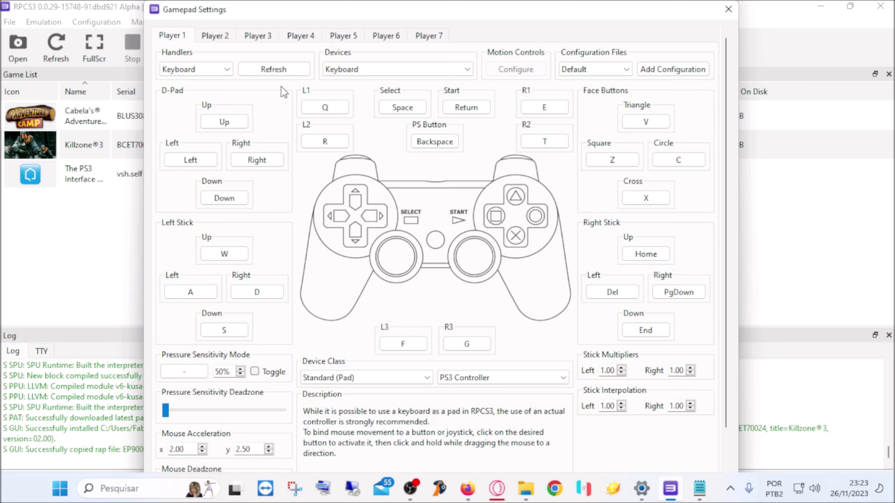
pyautogui.click(202, 71)
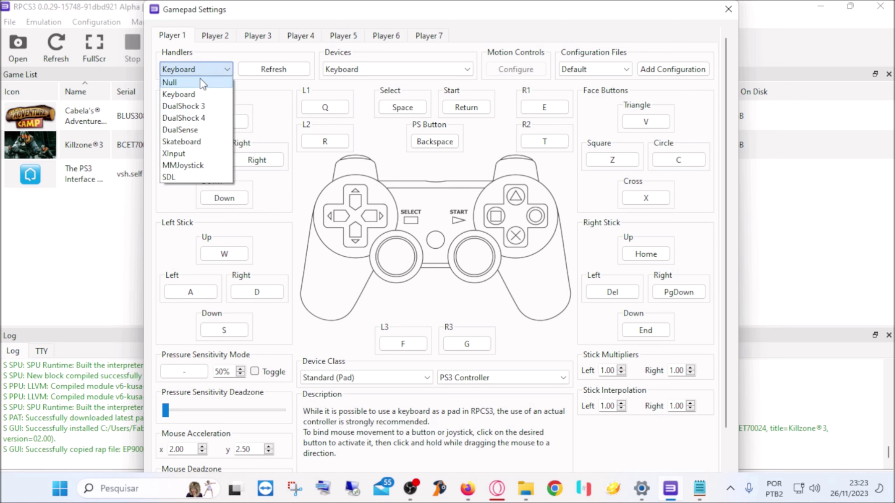
pyautogui.click(350, 282)
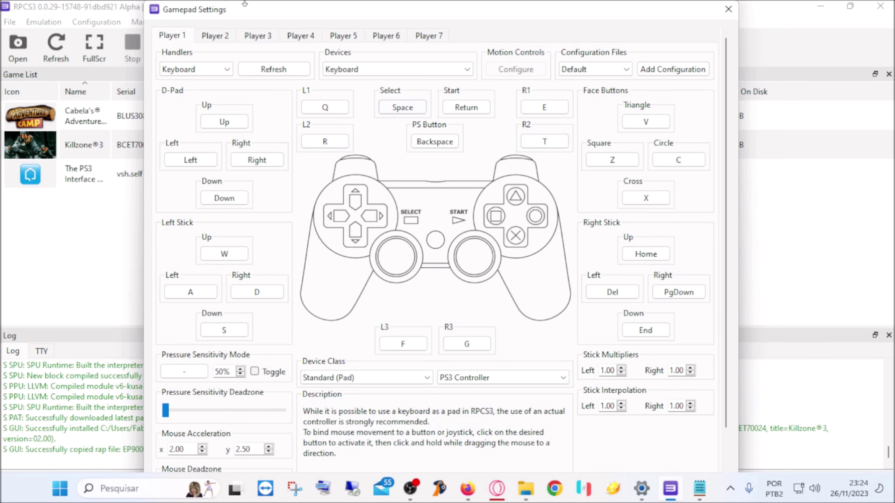
pyautogui.click(194, 67)
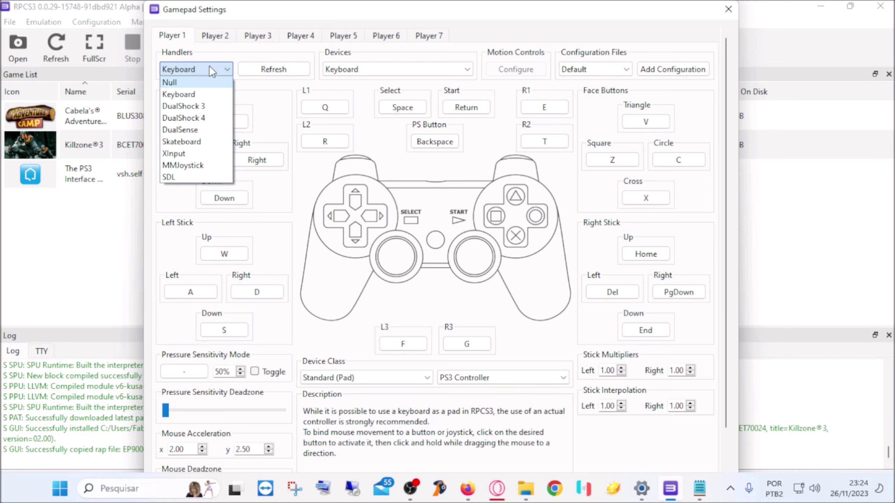
pyautogui.click(495, 4)
pyautogui.doubleClick(495, 4)
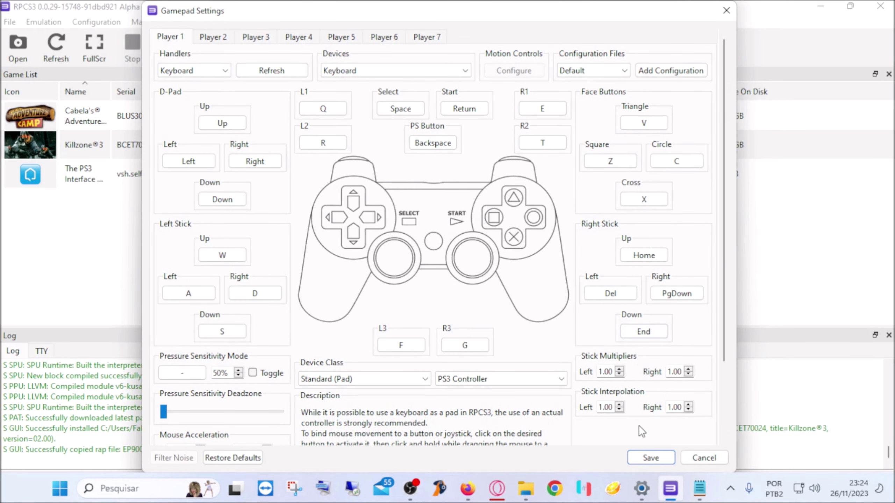
pyautogui.click(650, 455)
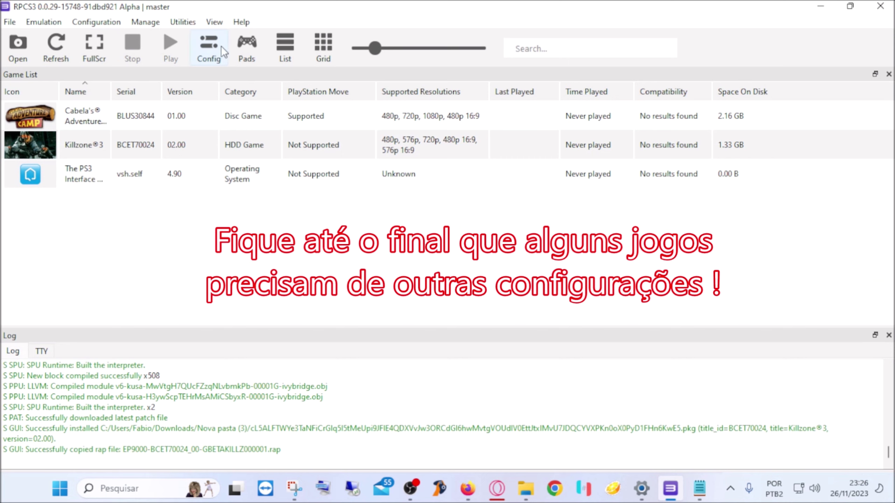
# Open the emulator's GPU settings and keep Vulkan as renderer with Radeon RX 570 Series as graphics device.
pyautogui.click(213, 47)
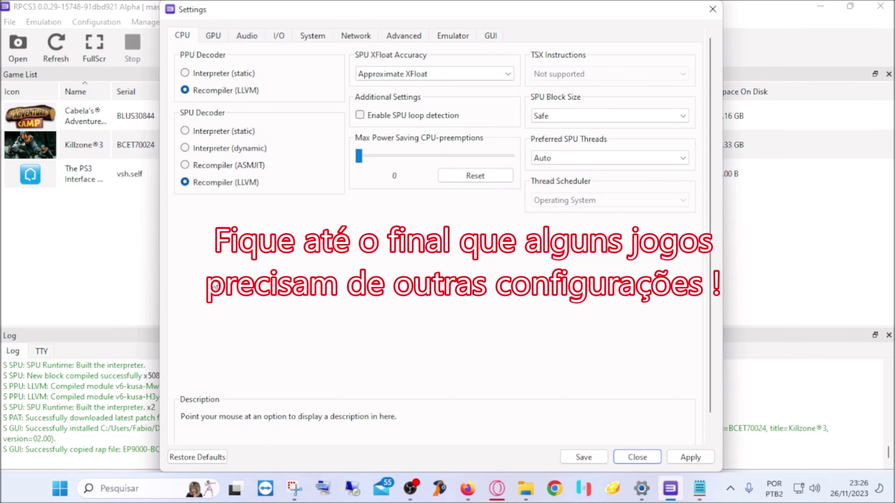
pyautogui.click(213, 37)
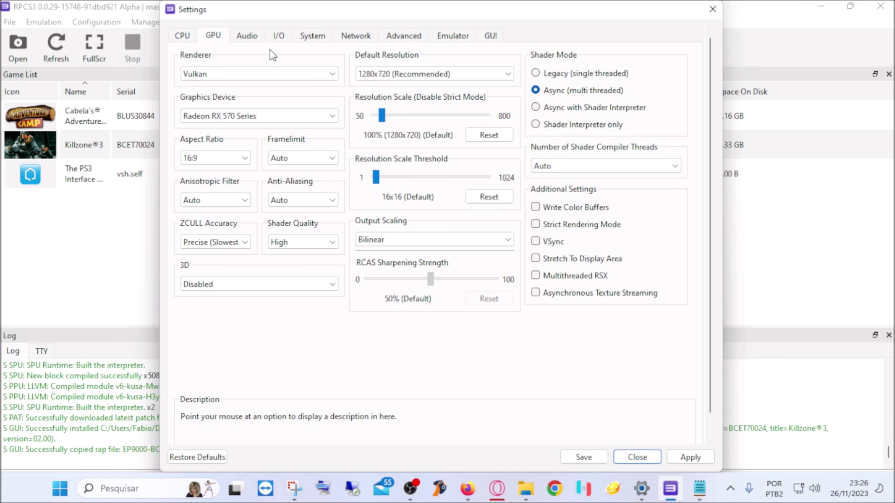
pyautogui.click(290, 74)
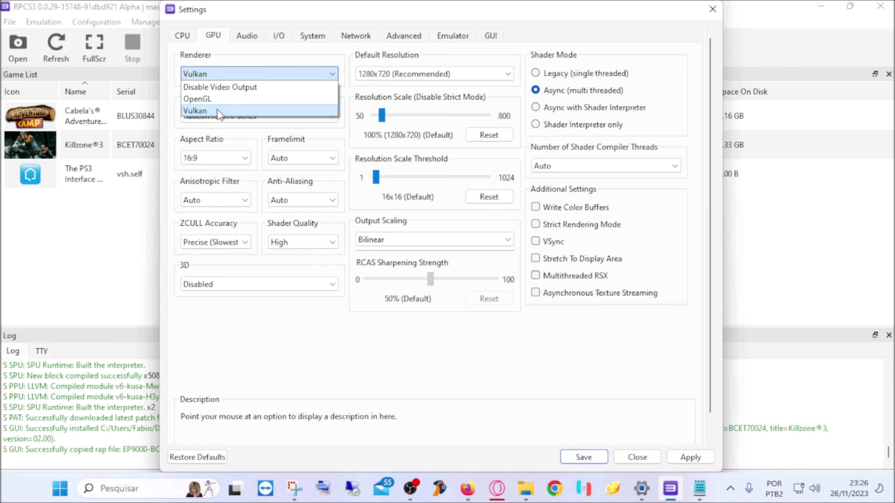
pyautogui.click(316, 120)
pyautogui.click(316, 120)
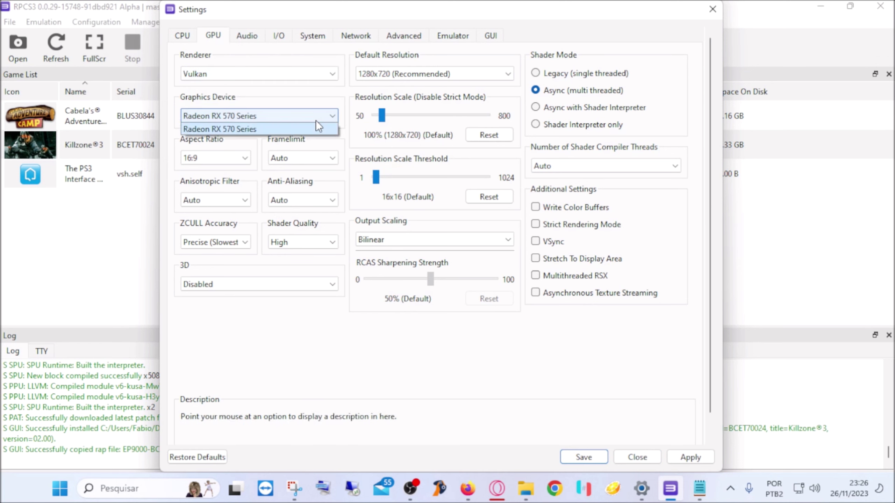
pyautogui.click(317, 121)
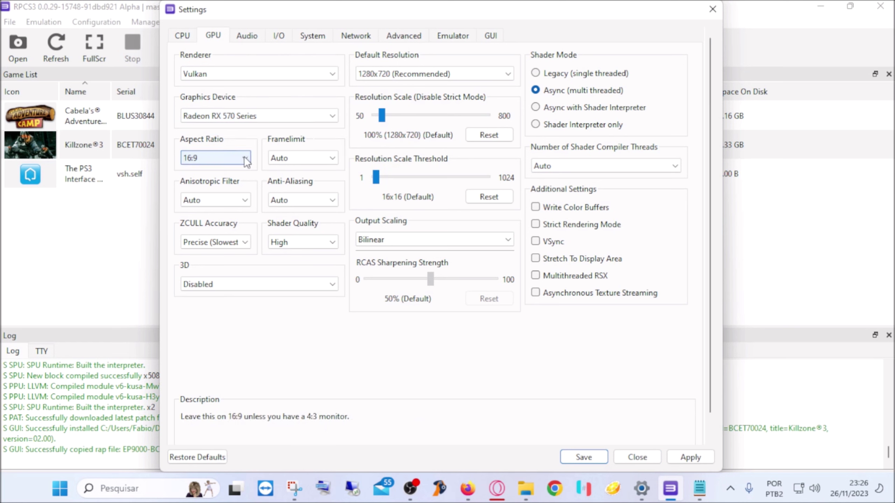
# Keep the aspect ratio at 16:9, set the framelimit to 60, and set anti-aliasing to Disabled.
pyautogui.click(244, 158)
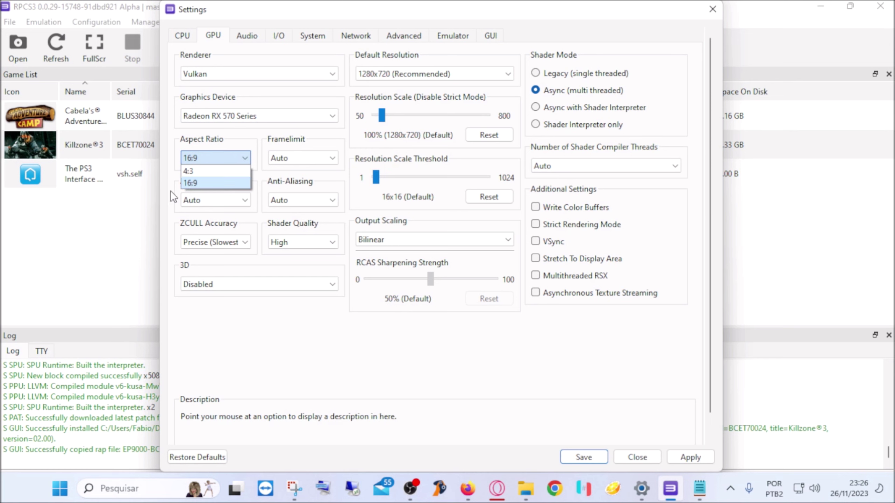
pyautogui.click(185, 183)
pyautogui.click(331, 159)
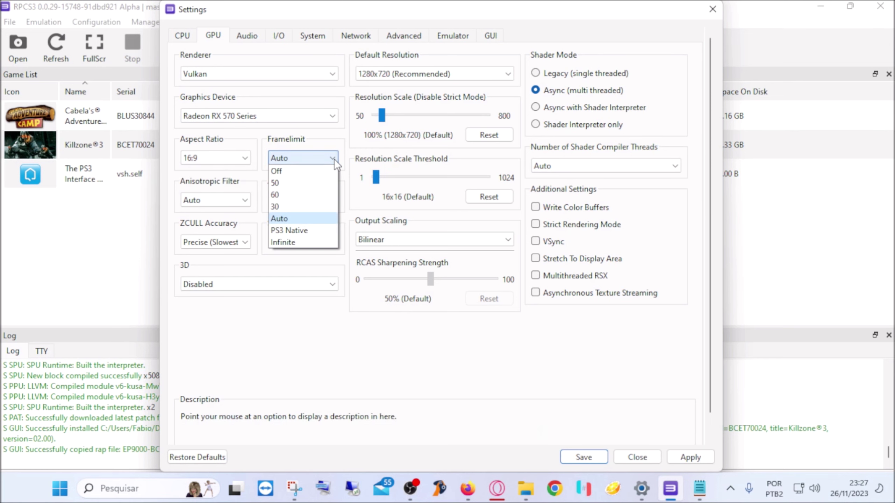
pyautogui.click(299, 195)
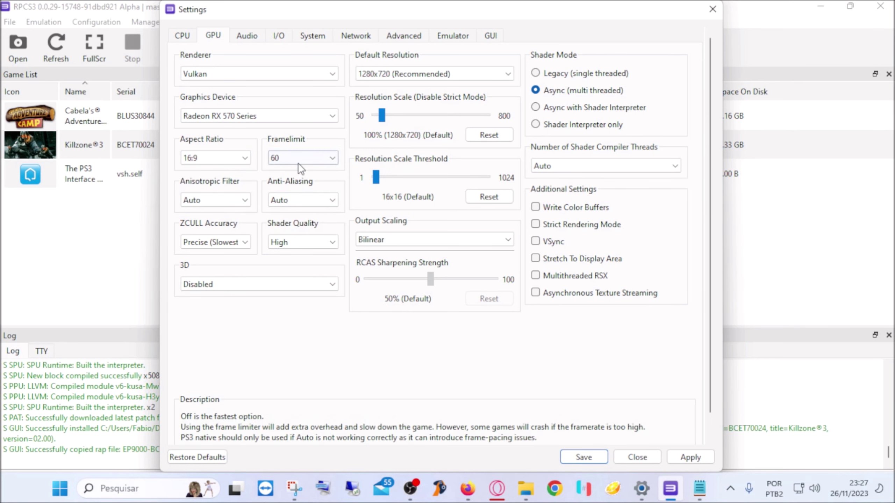
pyautogui.click(311, 203)
pyautogui.click(314, 213)
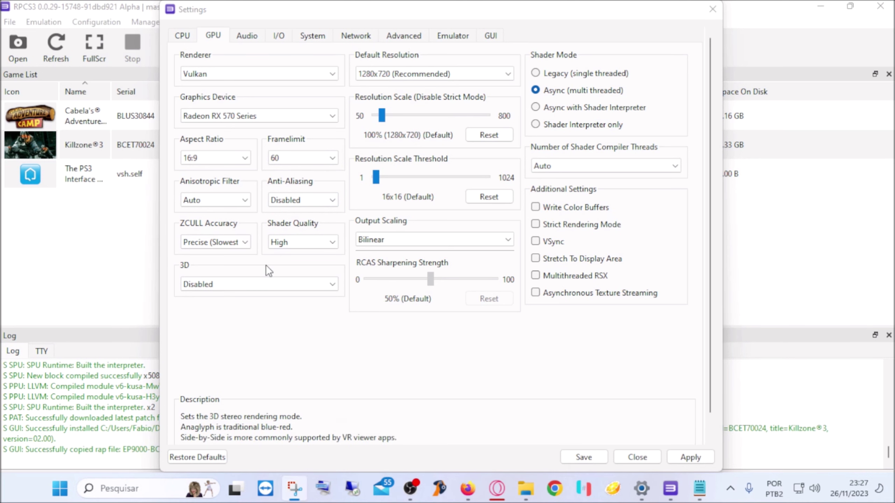
# Check the default resolution choice, try a resolution scale of 150%, and return the scale to 100%.
pyautogui.click(461, 70)
pyautogui.click(461, 69)
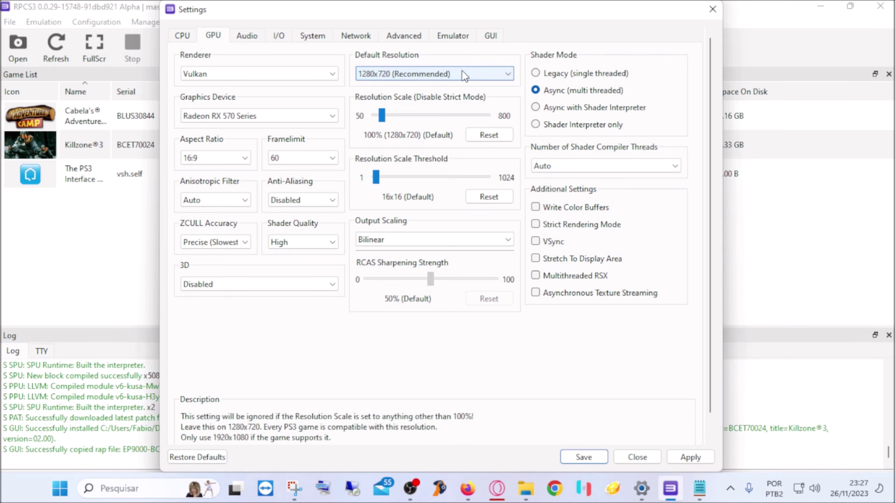
pyautogui.moveTo(383, 119); pyautogui.dragTo(391, 119)
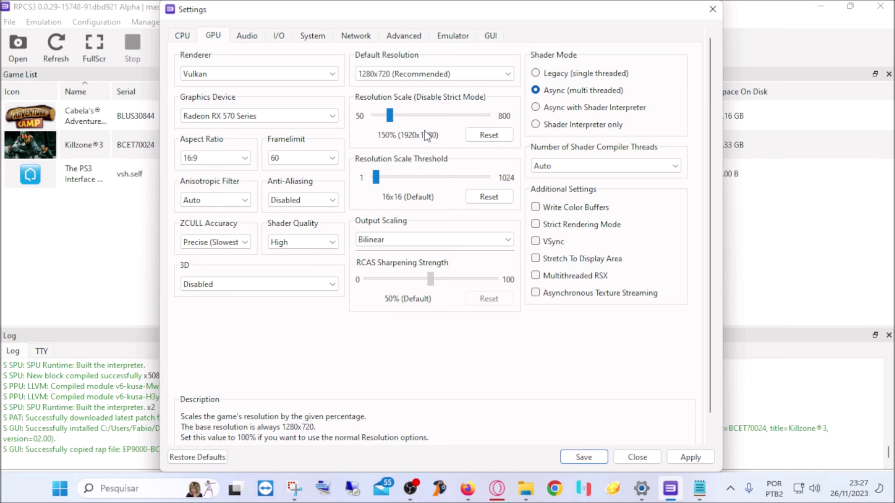
pyautogui.moveTo(390, 119); pyautogui.dragTo(381, 116)
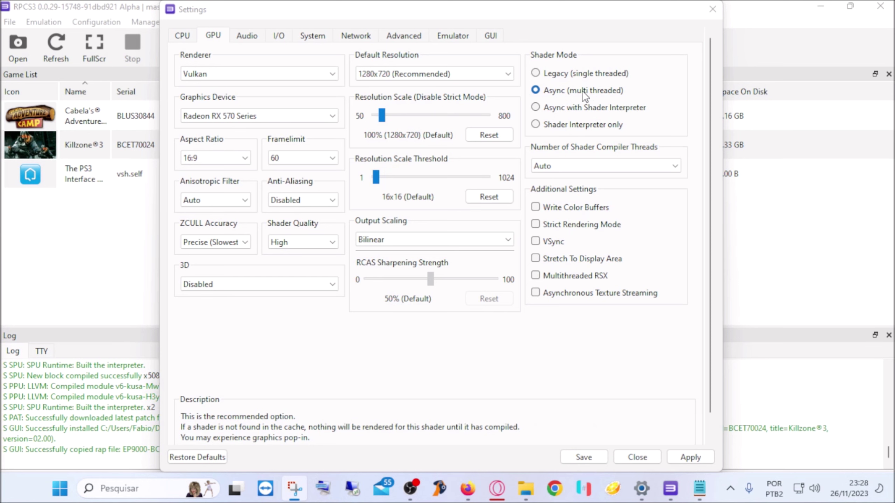
# Enable VSync and Stretch To Display Area, and apply and save the emulator settings.
pyautogui.click(536, 242)
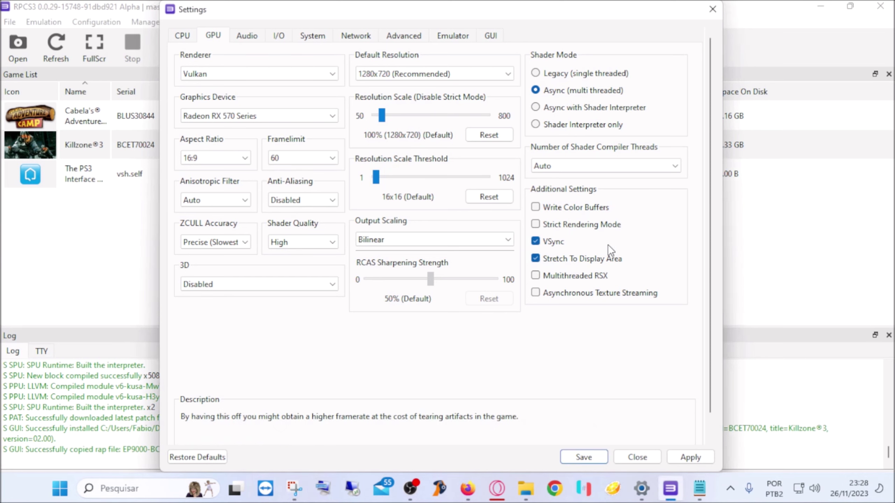
pyautogui.click(698, 457)
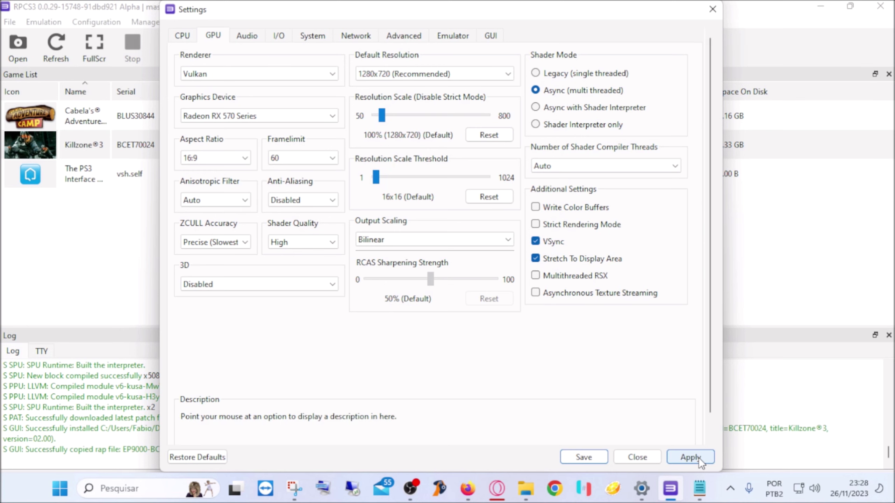
pyautogui.click(587, 456)
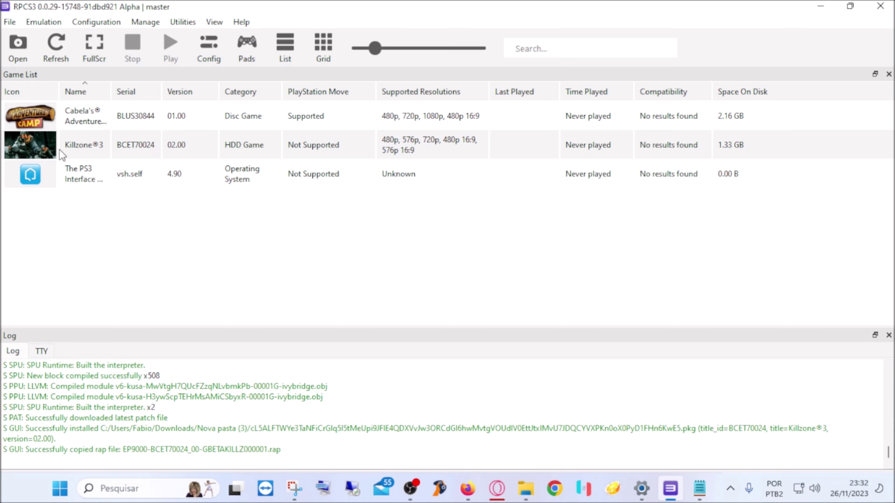
# Open the online compatibility check for Killzone 3 and close the extra Microsoft Edge news page.
pyautogui.click(71, 143)
pyautogui.rightClick(71, 142)
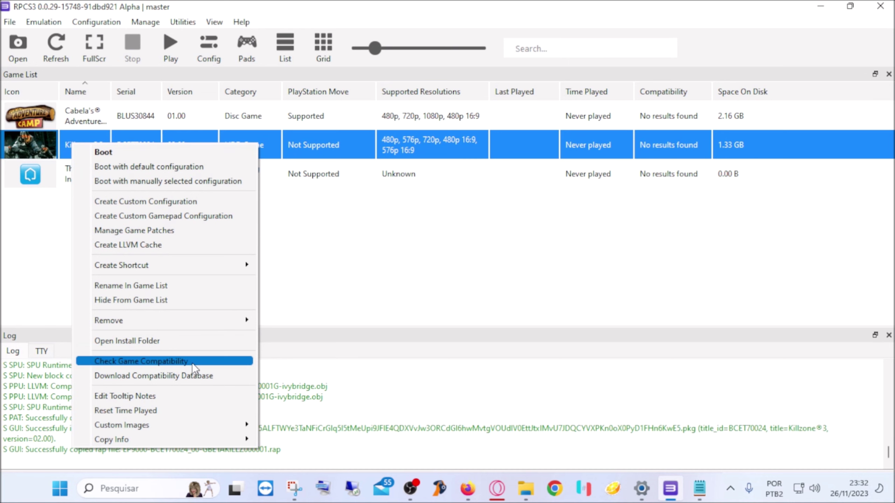
pyautogui.click(211, 361)
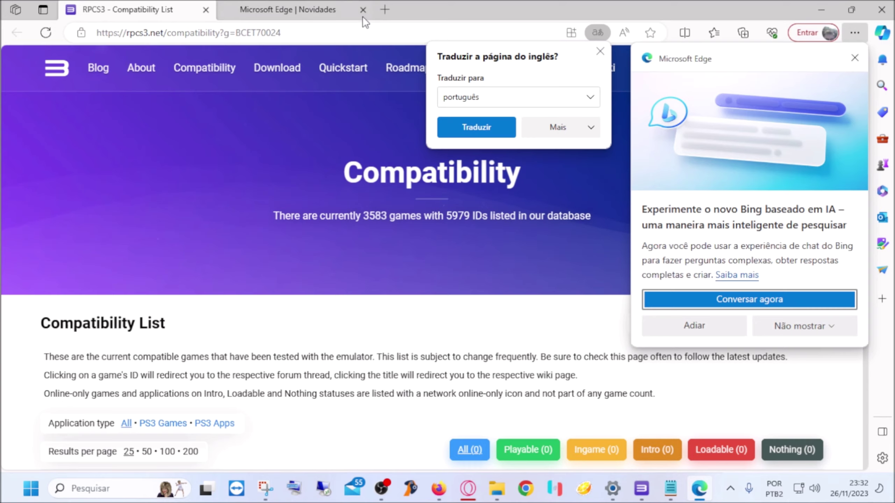
pyautogui.click(363, 9)
pyautogui.scroll(-6, 371, 330)
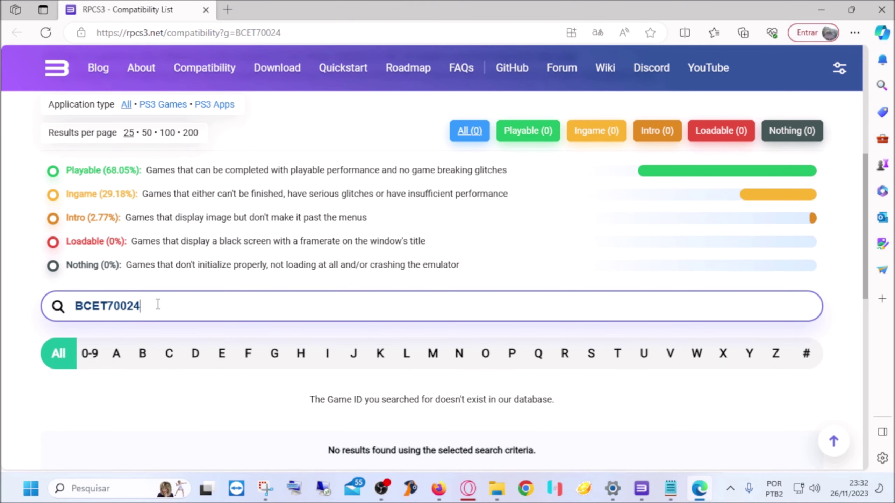
# Search the compatibility list for "killzone 3" and open the game's RPCS3 Wiki page.
pyautogui.doubleClick(174, 305)
pyautogui.write('killzone 3')
pyautogui.press('Return')
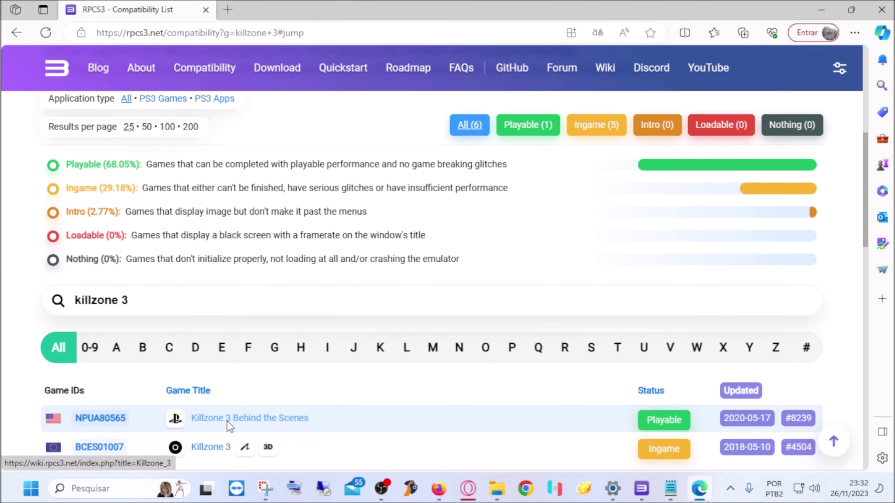
pyautogui.click(227, 421)
# Translate the Killzone 3 wiki page into Portuguese.
pyautogui.rightClick(249, 172)
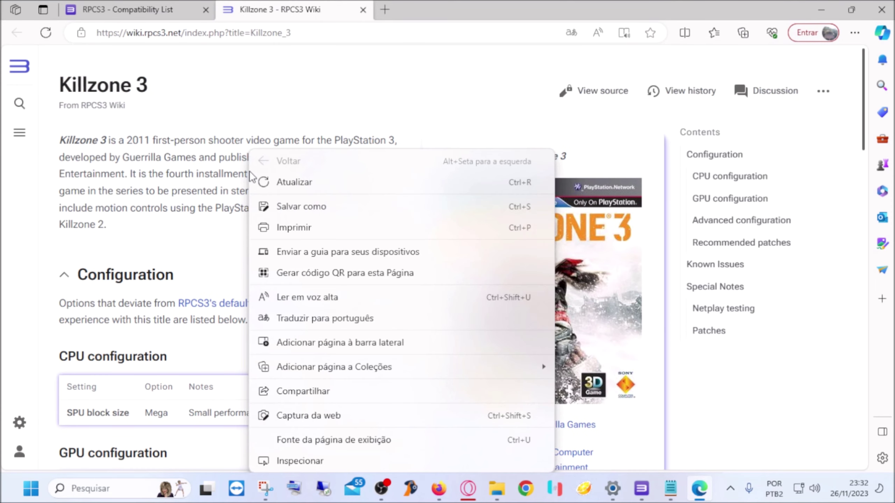
pyautogui.click(178, 194)
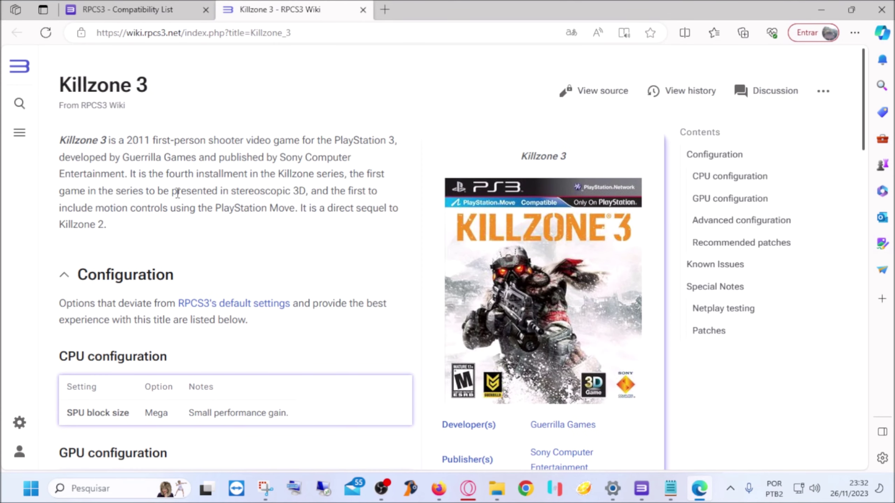
pyautogui.rightClick(253, 212)
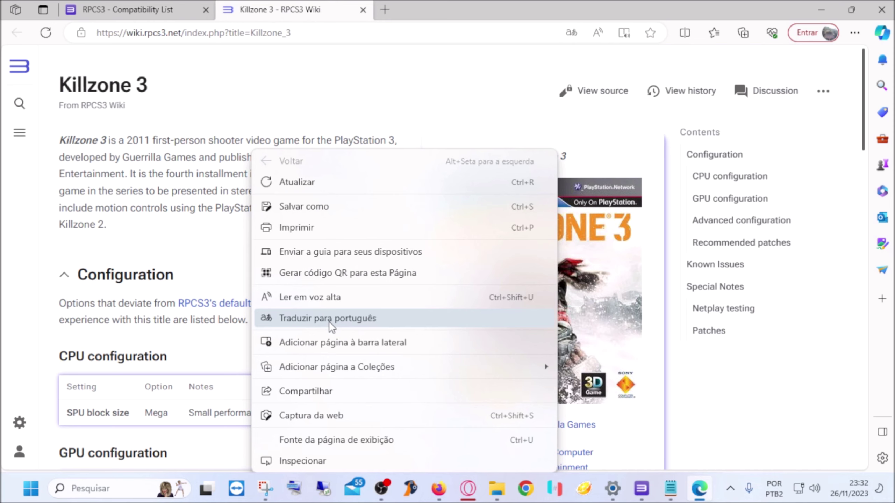
pyautogui.click(330, 319)
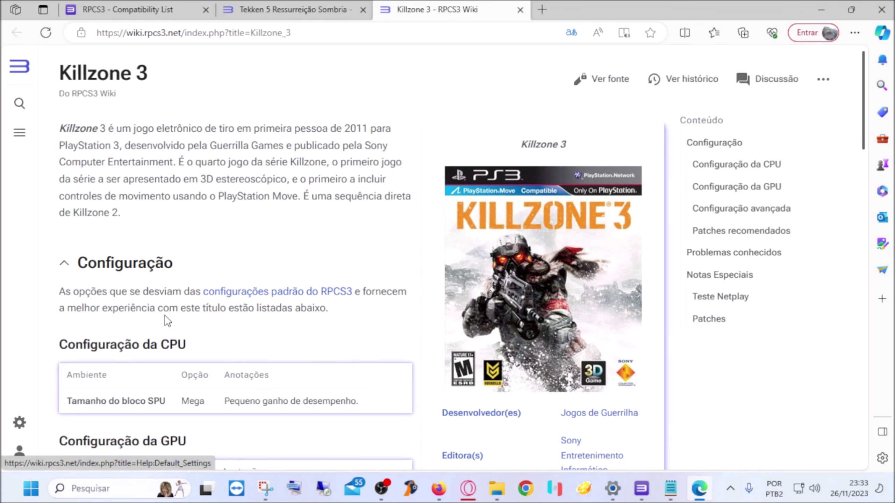
# Review the CPU, GPU and advanced settings and the recommended patches on the Killzone 3 wiki page.
pyautogui.scroll(-3, 73, 310)
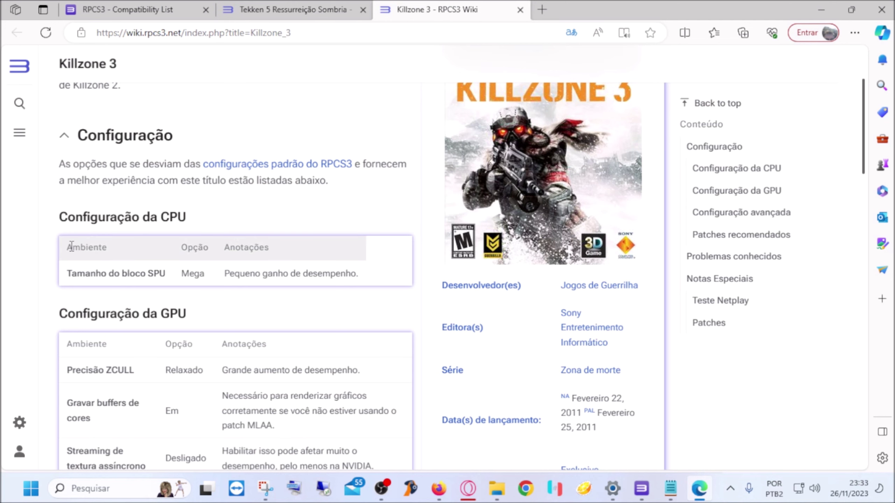
pyautogui.scroll(-5, 59, 306)
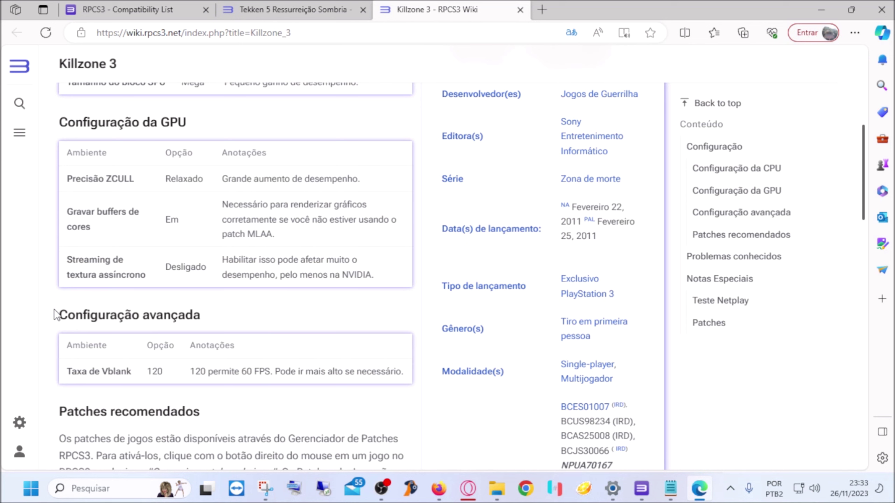
pyautogui.scroll(-5, 56, 313)
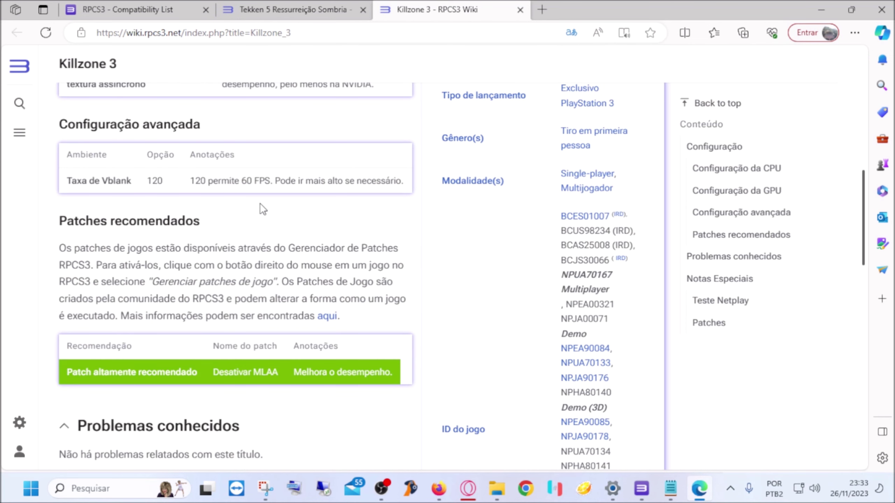
# Check the configuration section of the Tekken 5 wiki page, and return to the CPU and GPU settings for Killzone 3.
pyautogui.hotkey('ctrl', 'shift', 'Tab')
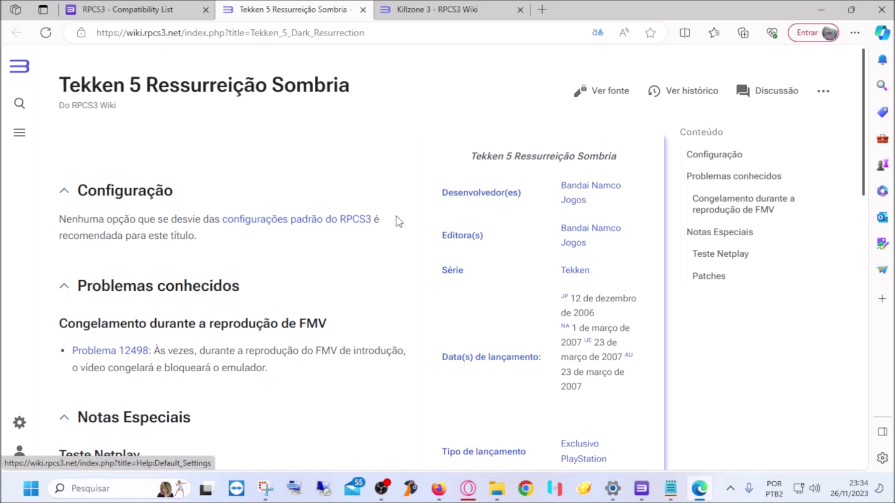
pyautogui.moveTo(106, 235); pyautogui.dragTo(207, 241)
pyautogui.click(207, 240)
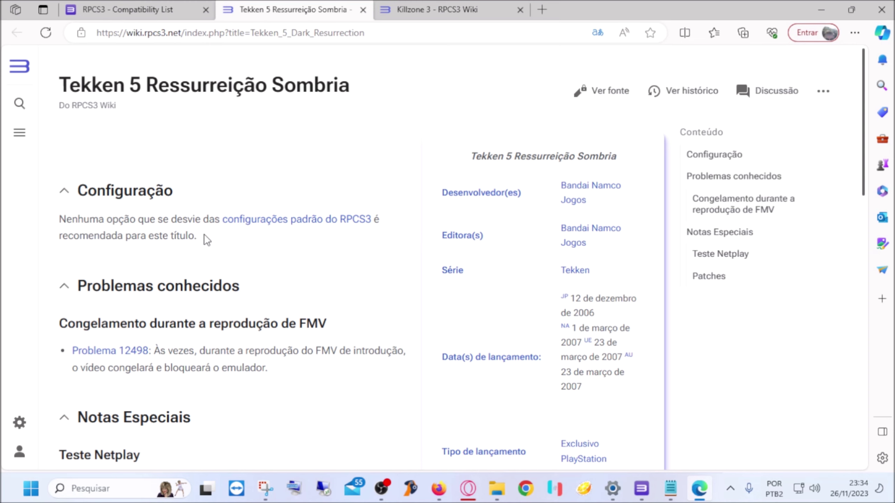
pyautogui.click(473, 11)
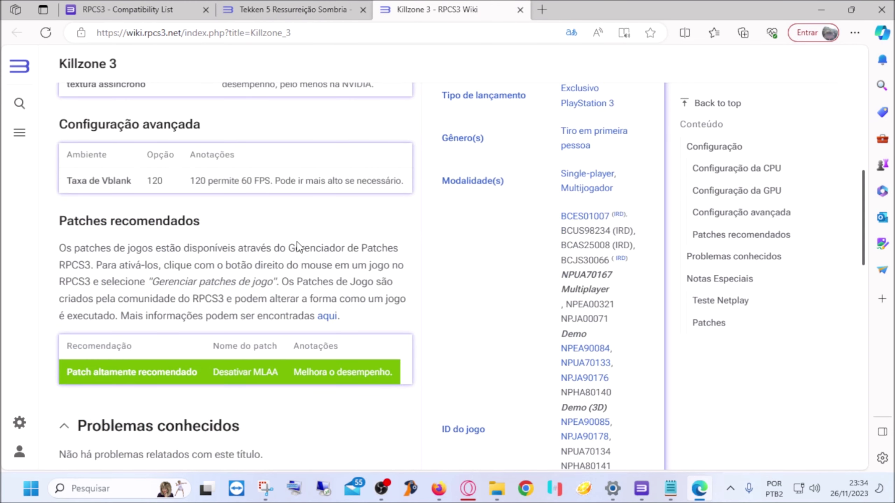
pyautogui.scroll(5, 293, 242)
pyautogui.scroll(2, 294, 241)
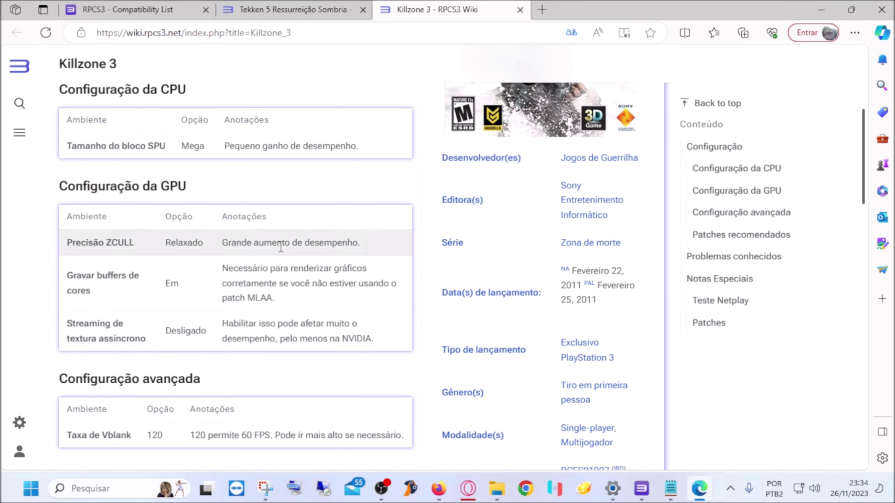
pyautogui.click(642, 488)
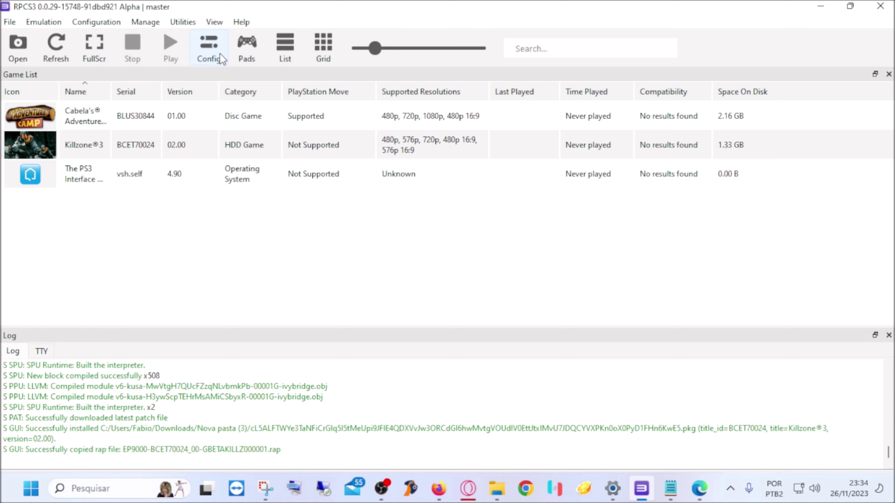
pyautogui.click(83, 148)
pyautogui.rightClick(84, 150)
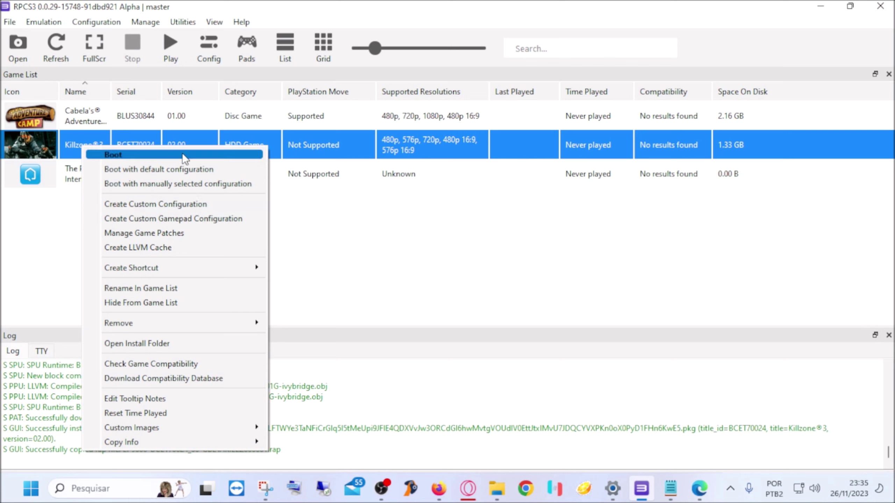
pyautogui.click(163, 206)
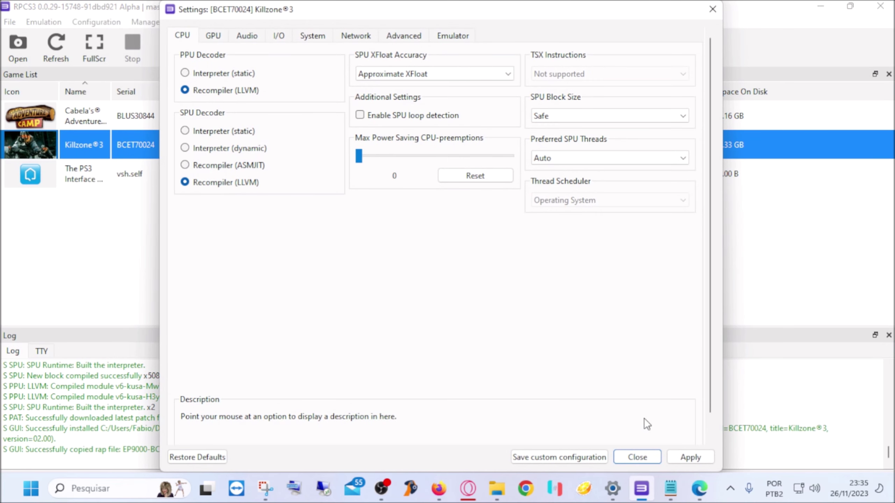
pyautogui.click(637, 457)
# Check the wiki's recommended patch, enable Disable MLAA (Post-processing on SPU) for Killzone 3 in RPCS3, and save the patch selection.
pyautogui.hotkey('alt', 'Tab')
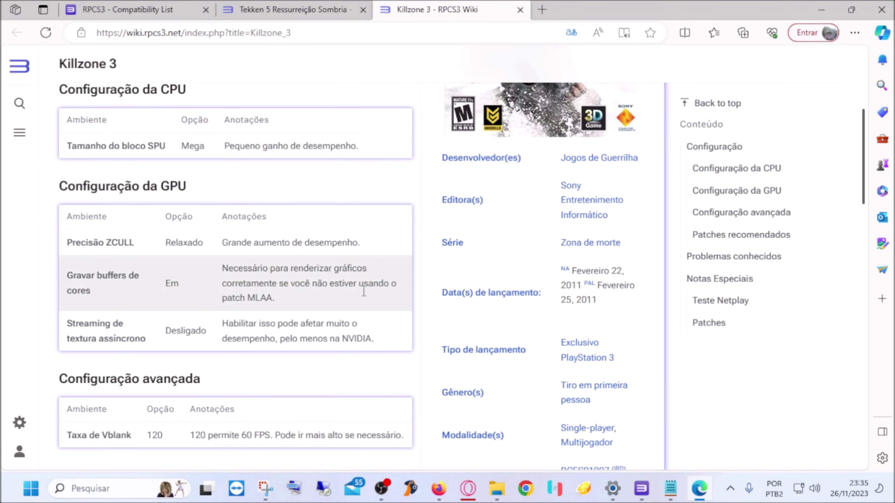
pyautogui.scroll(-5, 361, 298)
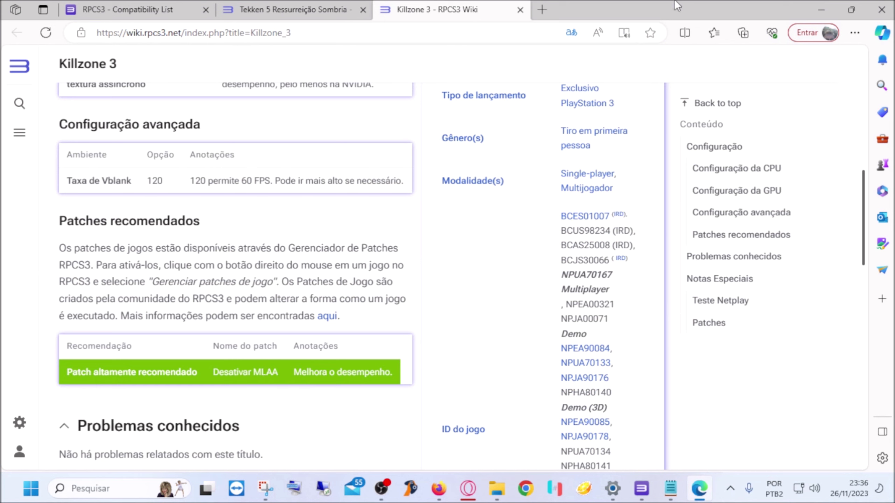
pyautogui.click(821, 10)
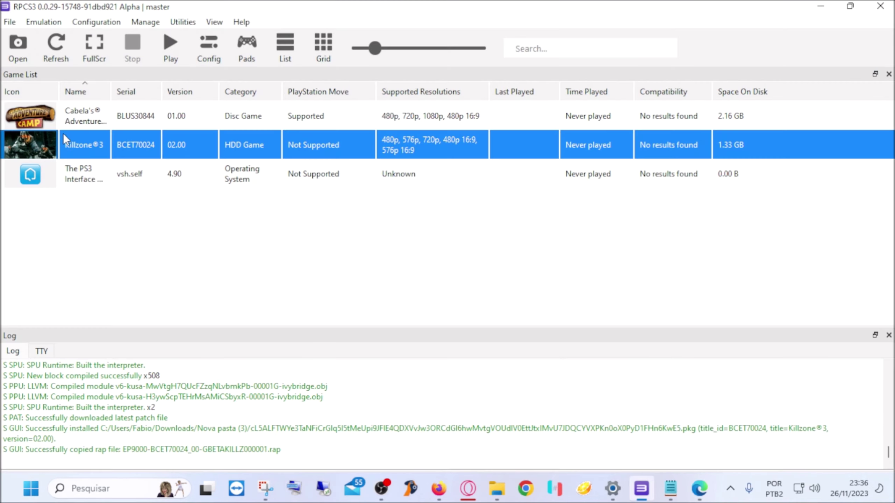
pyautogui.rightClick(88, 150)
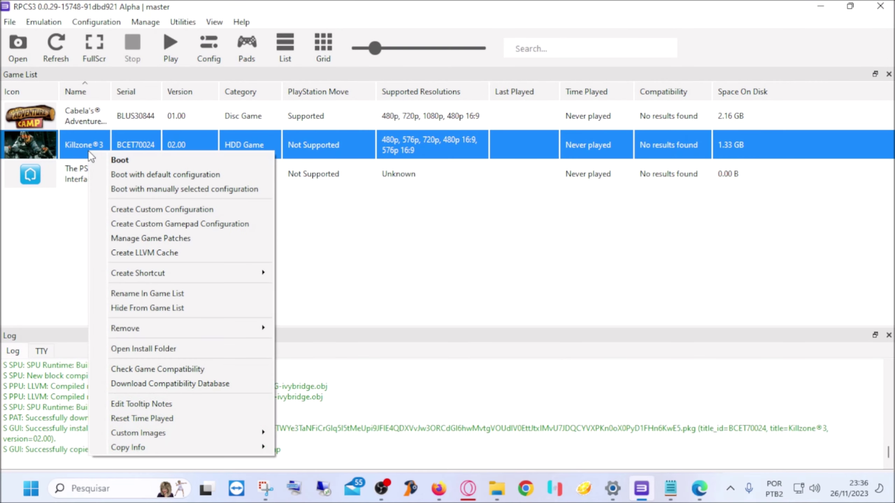
pyautogui.click(197, 240)
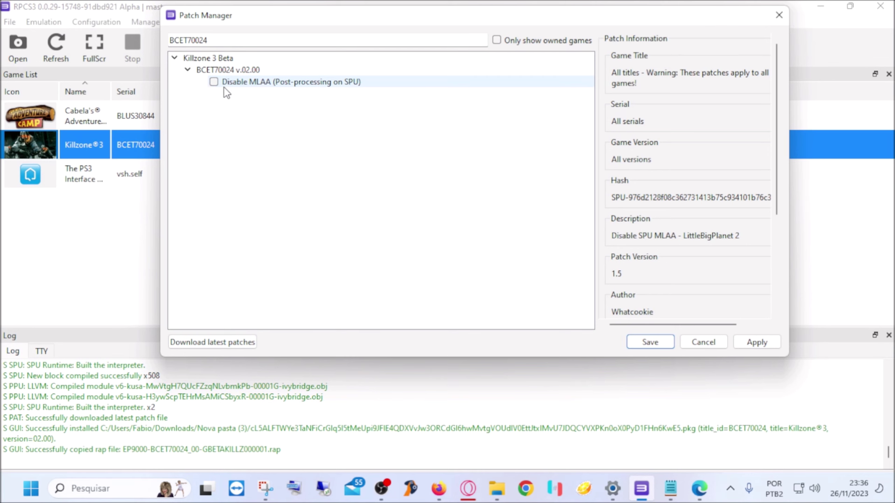
pyautogui.click(214, 83)
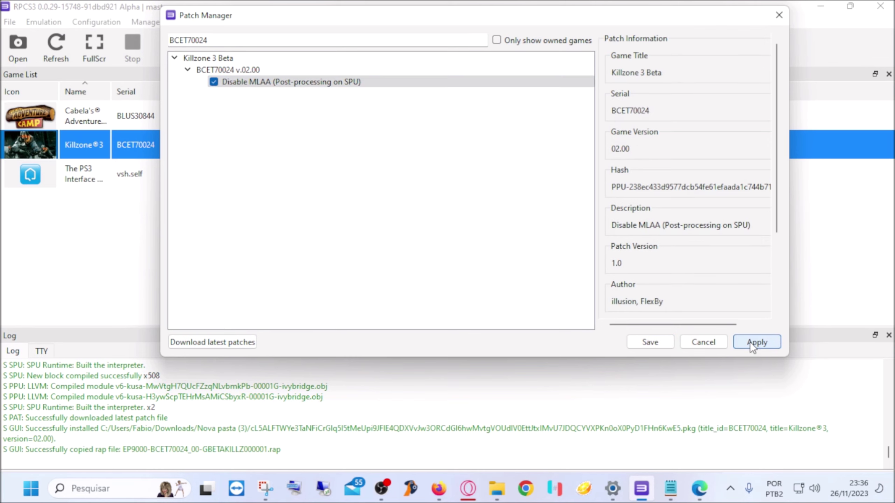
pyautogui.click(653, 344)
# Following the wiki, set the SPU Block Size to Mega in Killzone 3's custom configuration.
pyautogui.hotkey('alt', 'Tab')
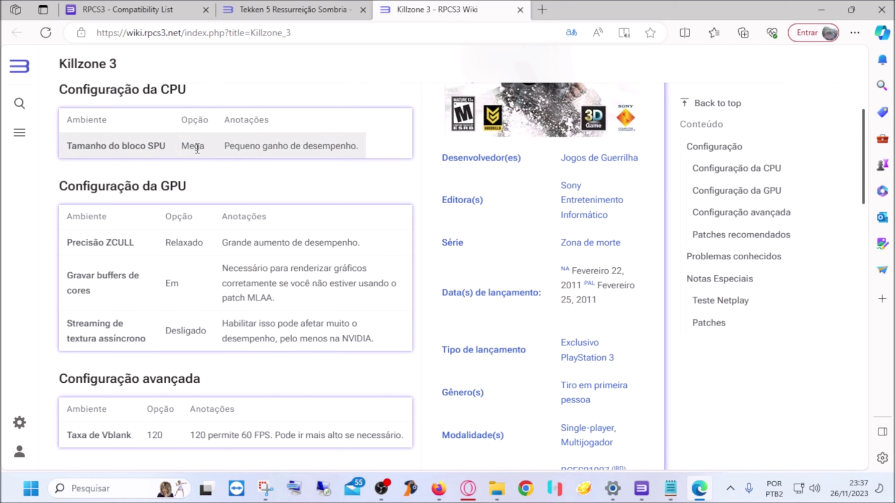
pyautogui.hotkey('alt', 'Tab')
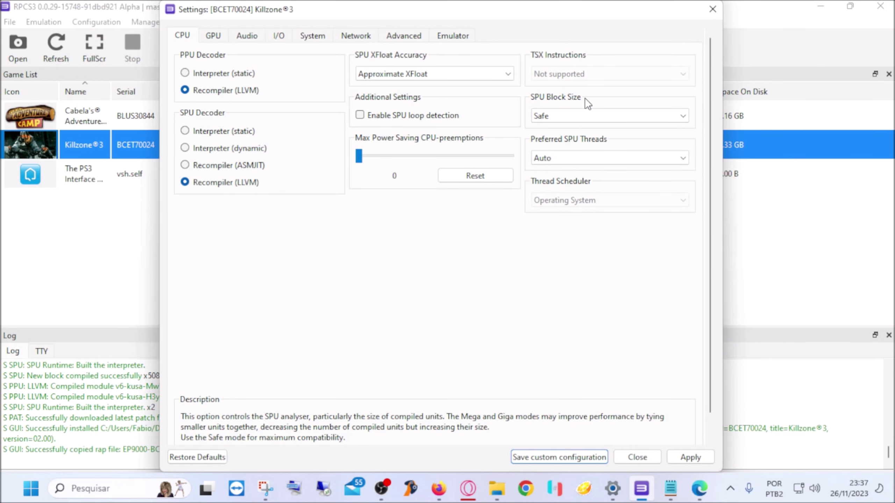
pyautogui.click(588, 116)
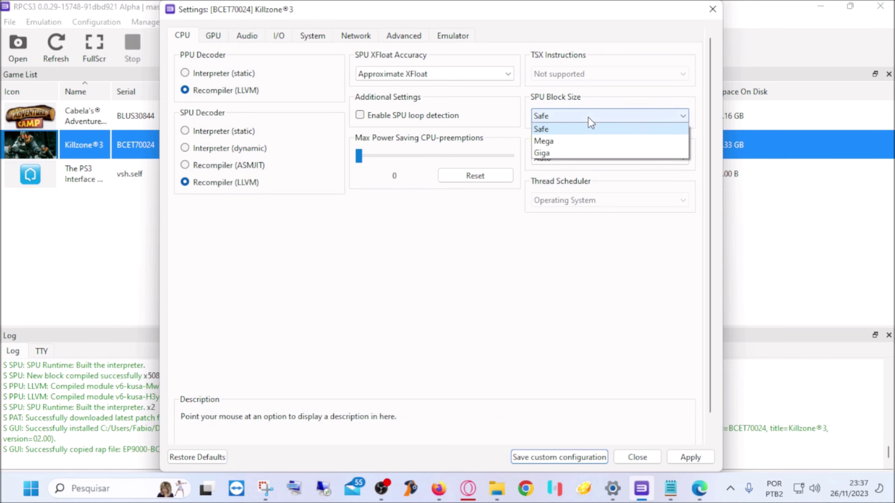
pyautogui.click(585, 140)
# Set ZCULL Accuracy to Relaxed in Killzone 3's GPU settings, as the wiki recommends.
pyautogui.click(213, 35)
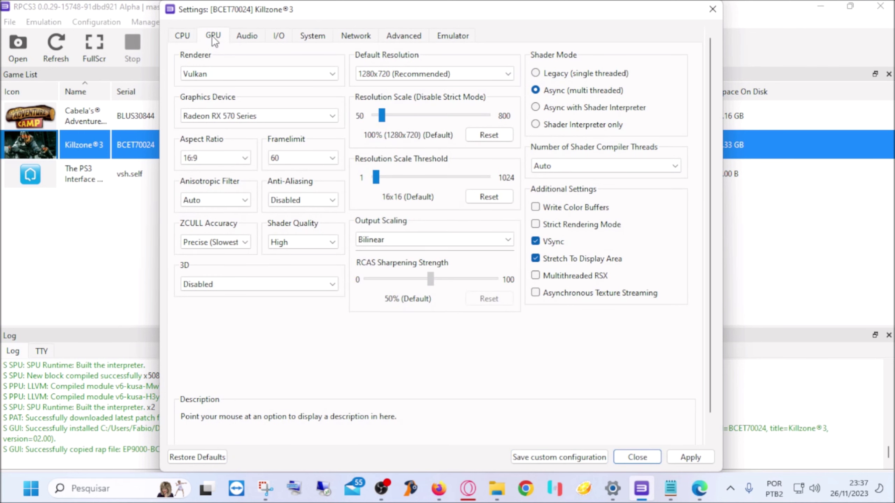
pyautogui.hotkey('alt', 'Tab')
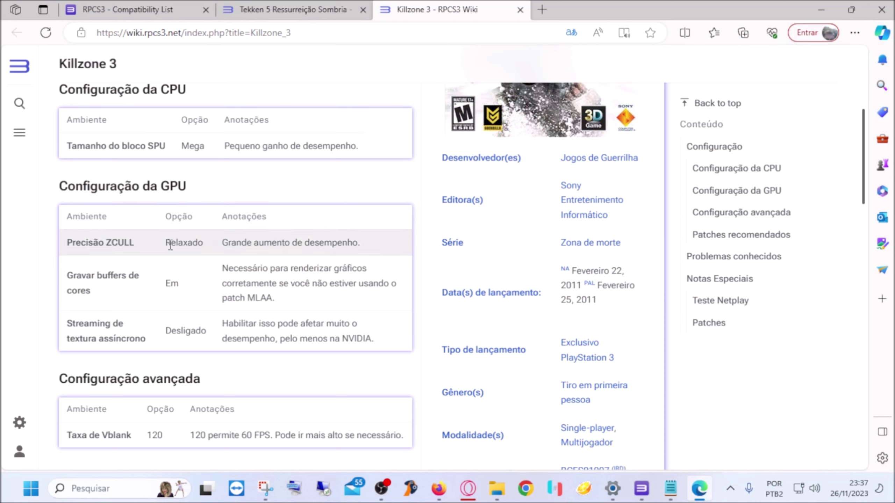
pyautogui.hotkey('alt', 'Tab')
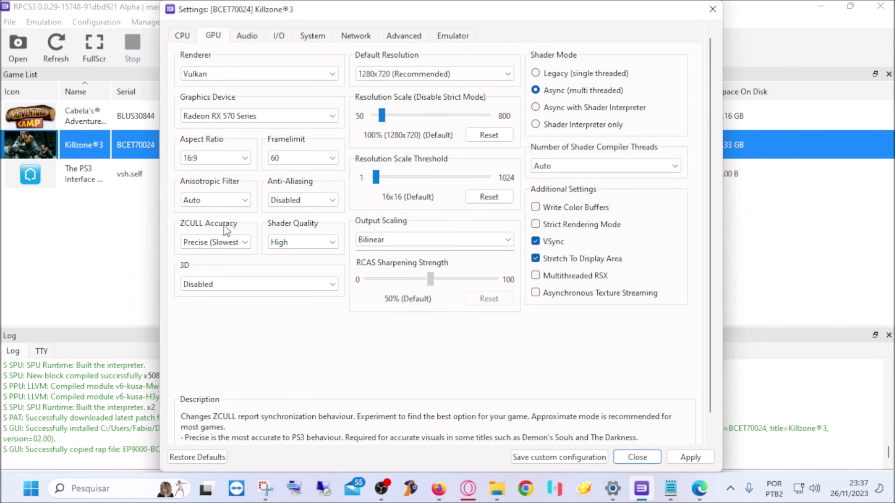
pyautogui.click(246, 238)
pyautogui.click(236, 279)
# Enable Write Color Buffers for Killzone 3 and keep Asynchronous Texture Streaming off, checking both against the wiki.
pyautogui.hotkey('alt', 'Tab')
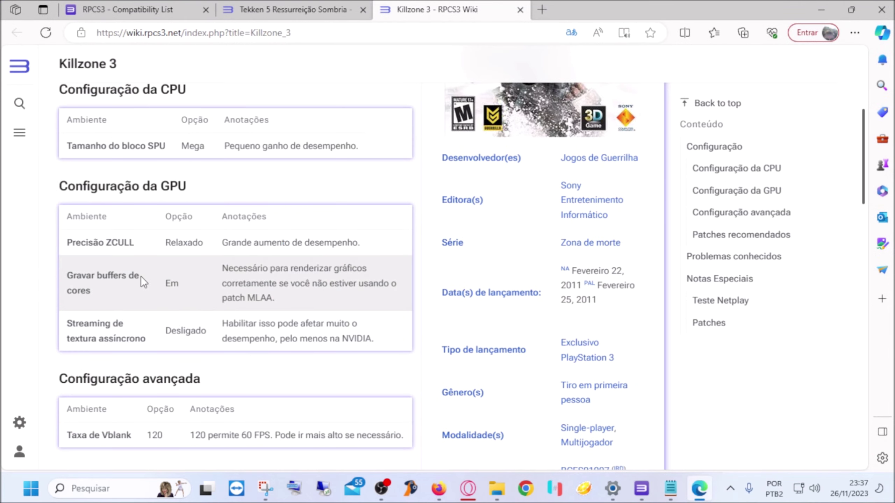
pyautogui.rightClick(40, 276)
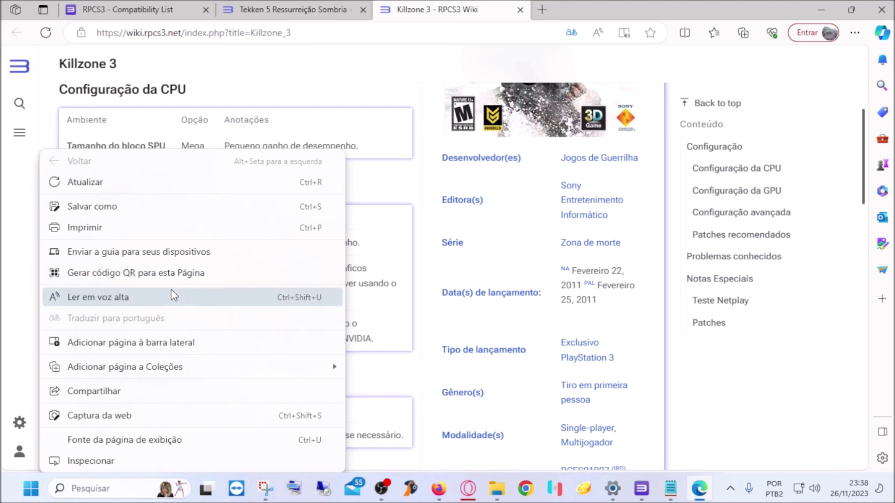
pyautogui.press('Escape')
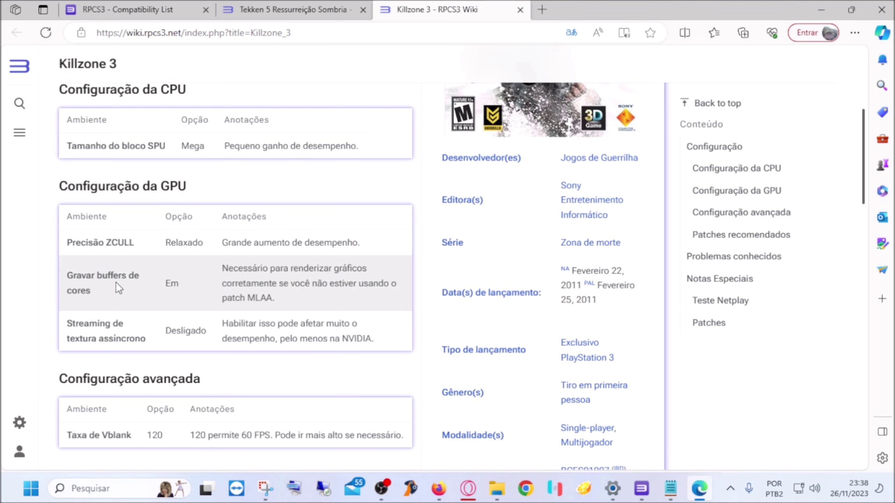
pyautogui.hotkey('alt', 'Tab')
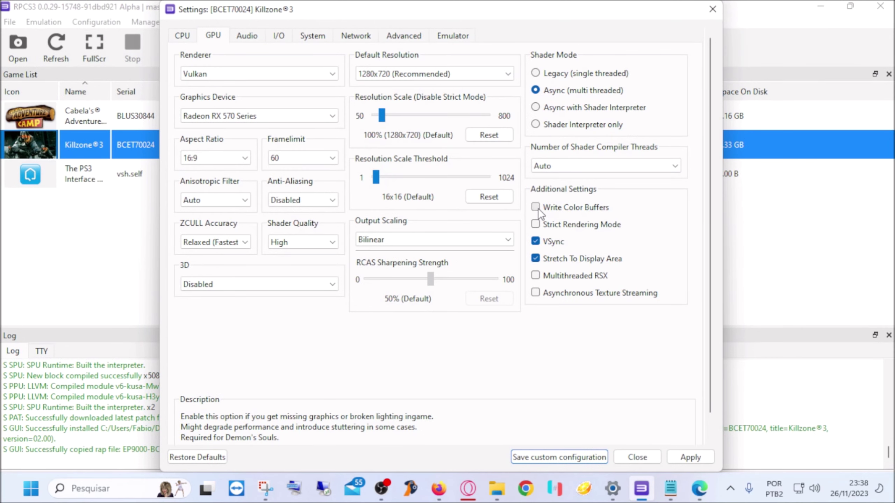
pyautogui.hotkey('alt', 'Tab')
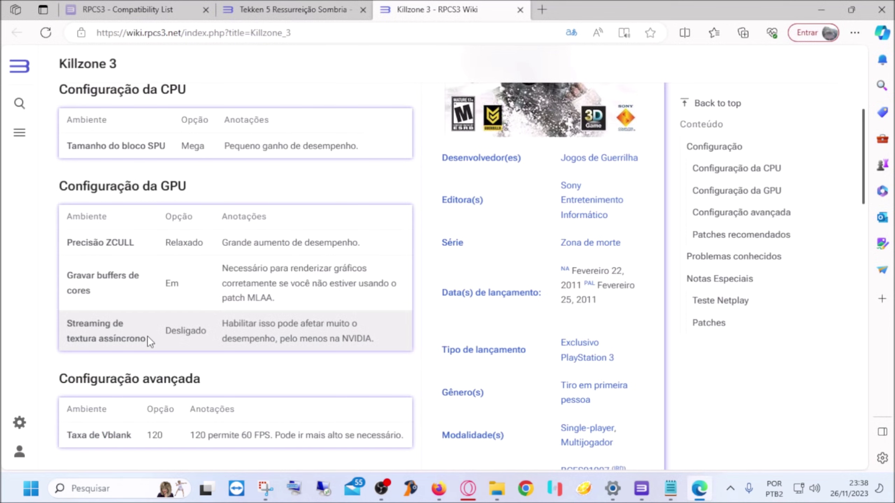
pyautogui.hotkey('alt', 'Tab')
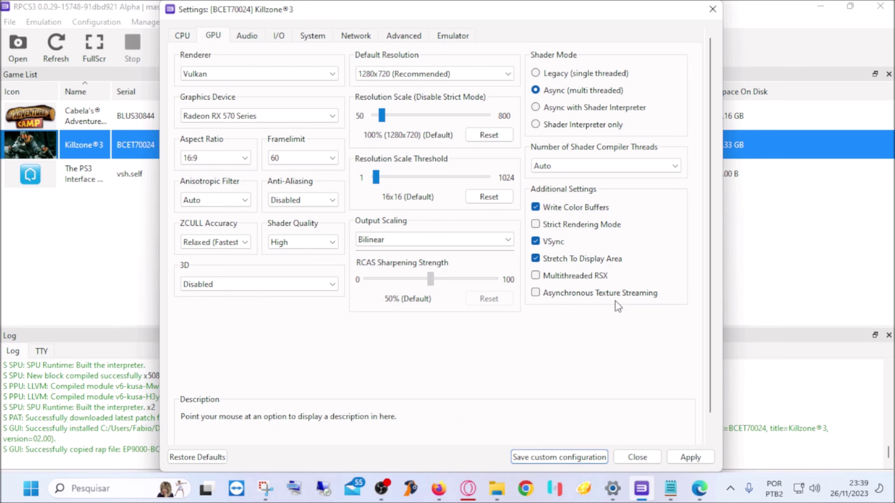
# Raise the VBlank Frequency in Killzone 3's advanced settings to the wiki's recommended 120, and save the custom configuration.
pyautogui.click(686, 497)
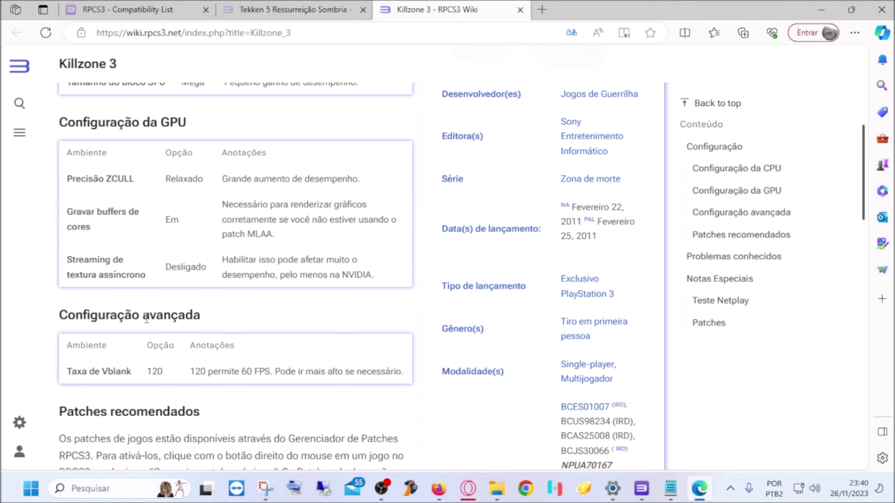
pyautogui.click(700, 495)
pyautogui.scroll(-3, 598, 312)
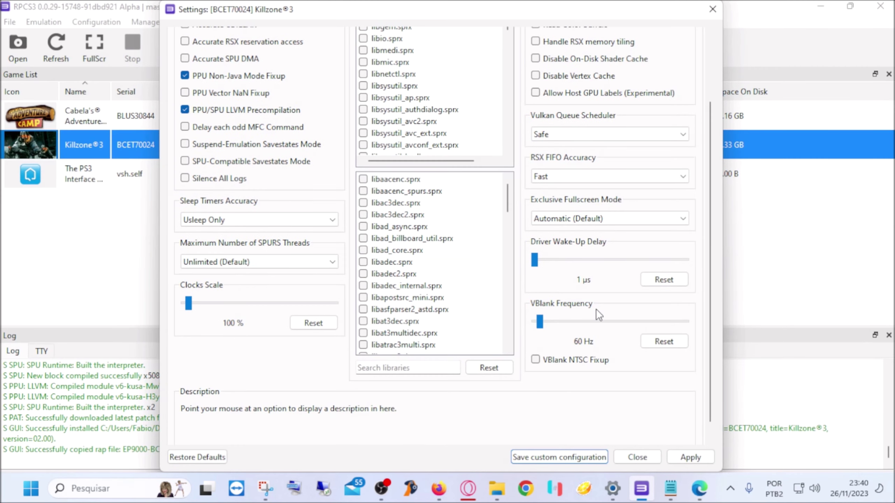
pyautogui.moveTo(551, 325); pyautogui.dragTo(543, 323)
pyautogui.click(581, 457)
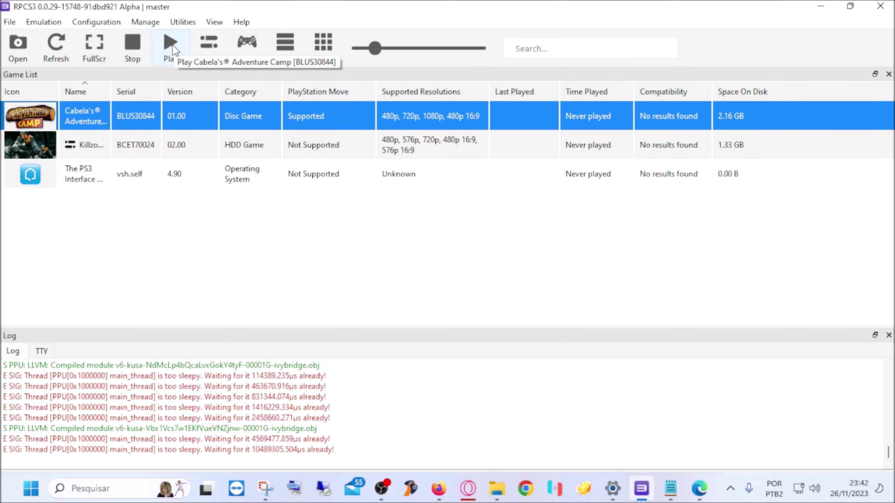
# Start playing Cabela's Adventure Camp.
pyautogui.click(172, 45)
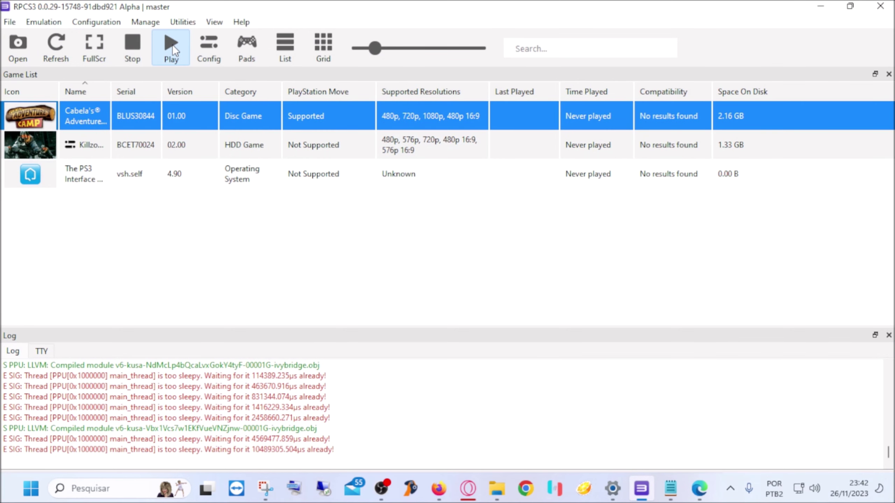